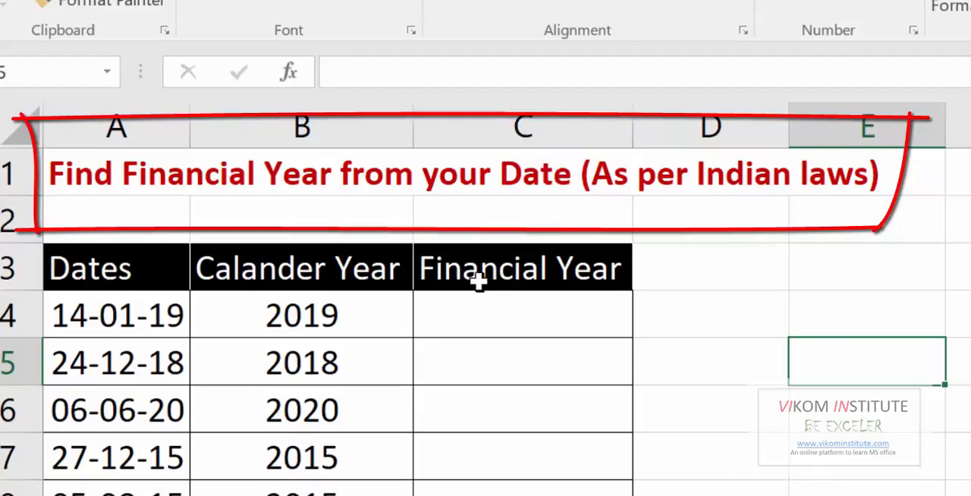
click(473, 279)
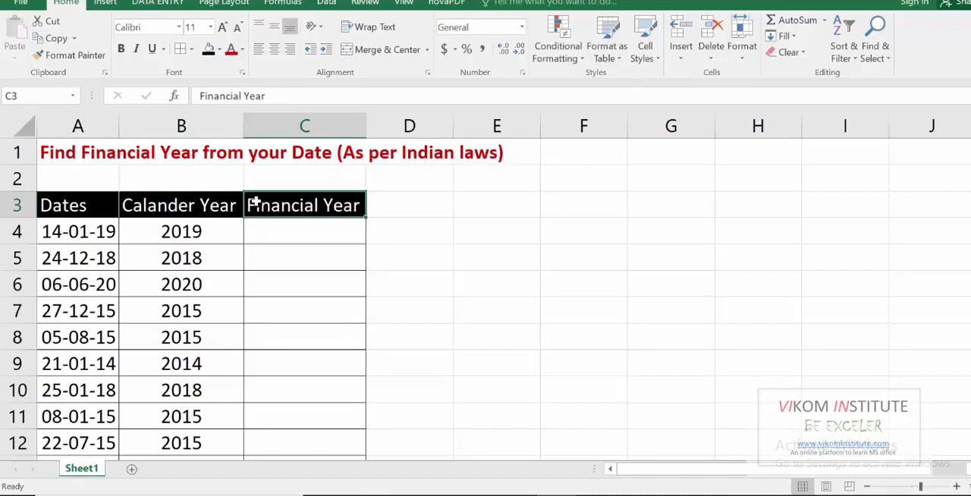
click(66, 201)
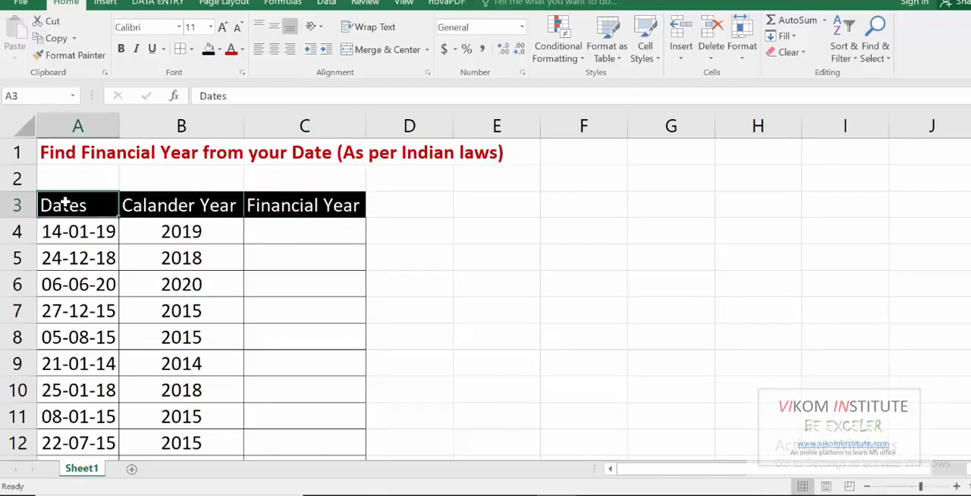
click(145, 206)
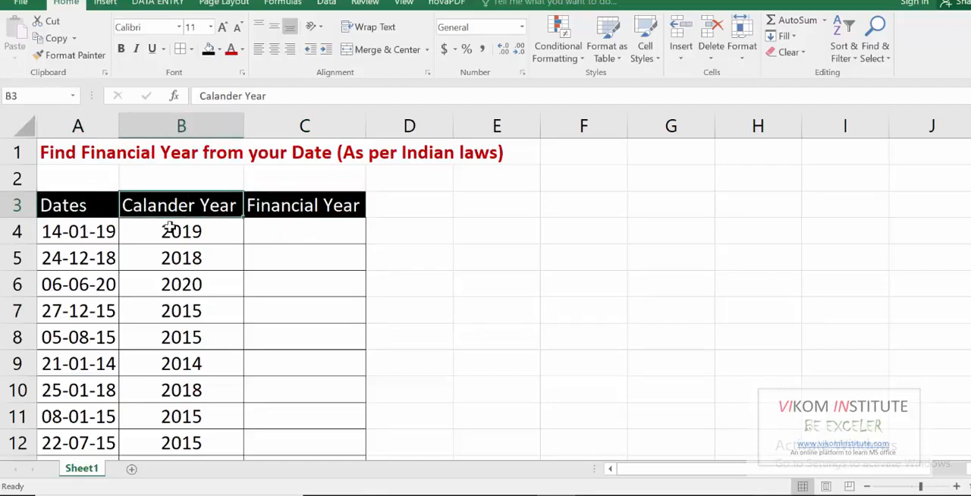
Enter the formula =YEAR(A4) in cell B4 and fill it down the Calander Year column.
click(169, 225)
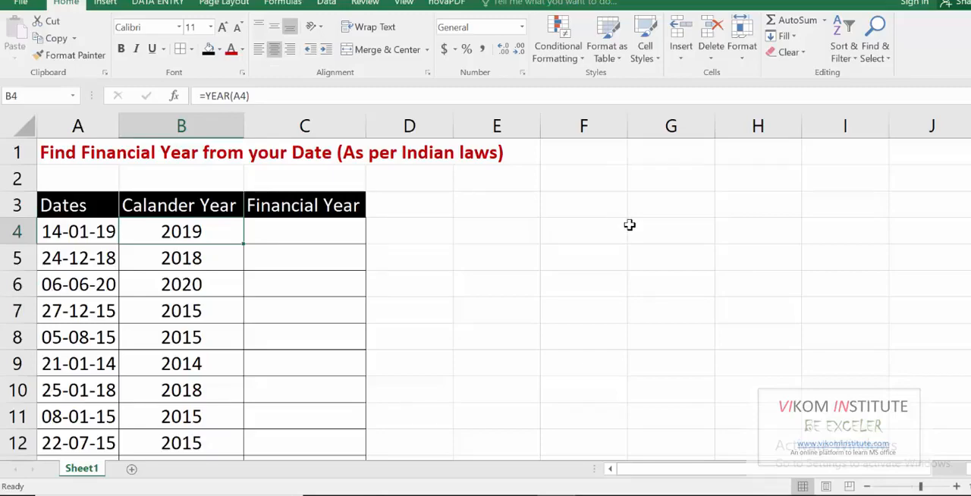
text(=ye)
key(Tab)
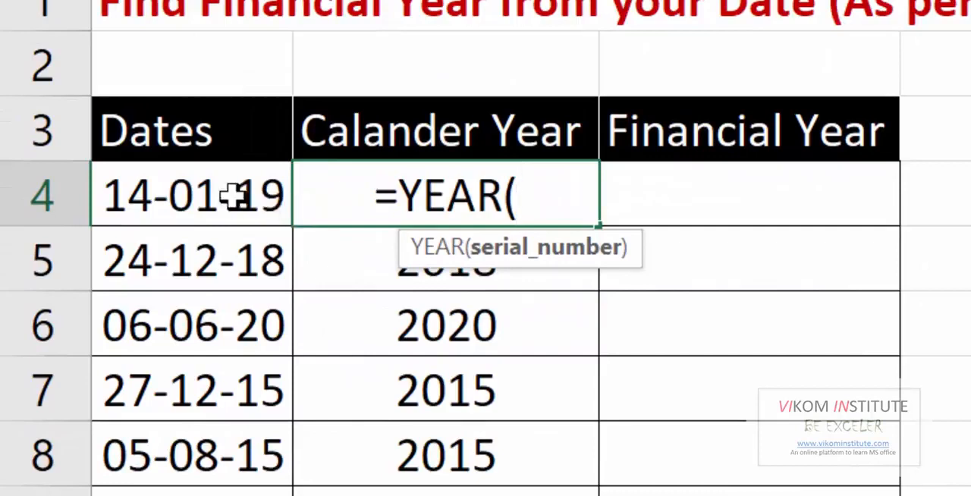
click(160, 218)
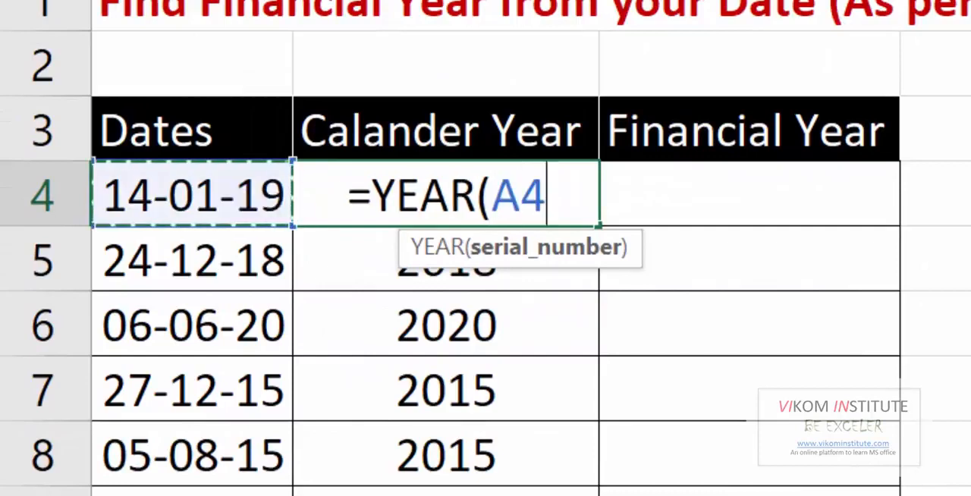
text())
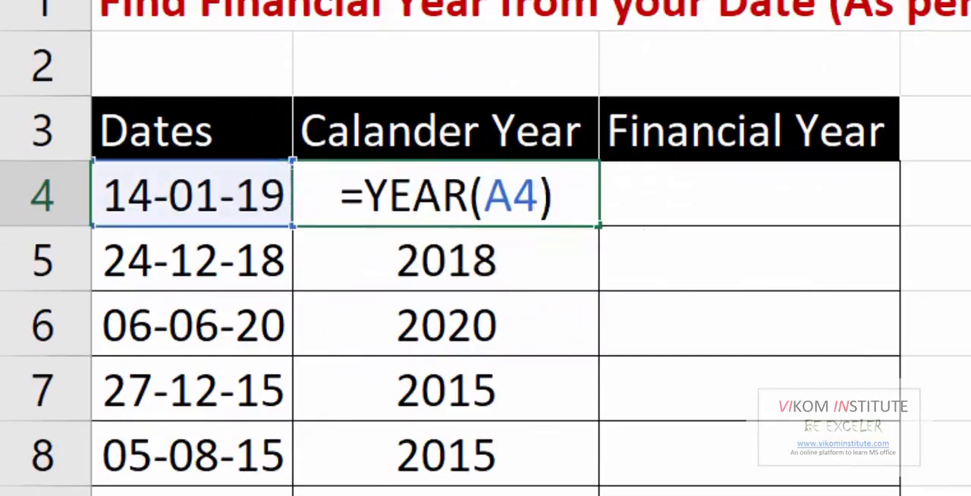
key(Return)
click(462, 199)
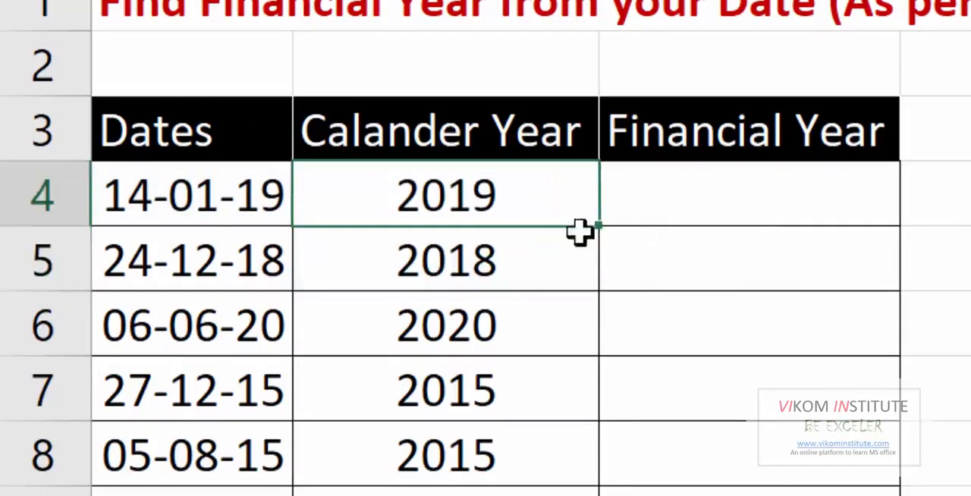
double_click(598, 230)
click(791, 308)
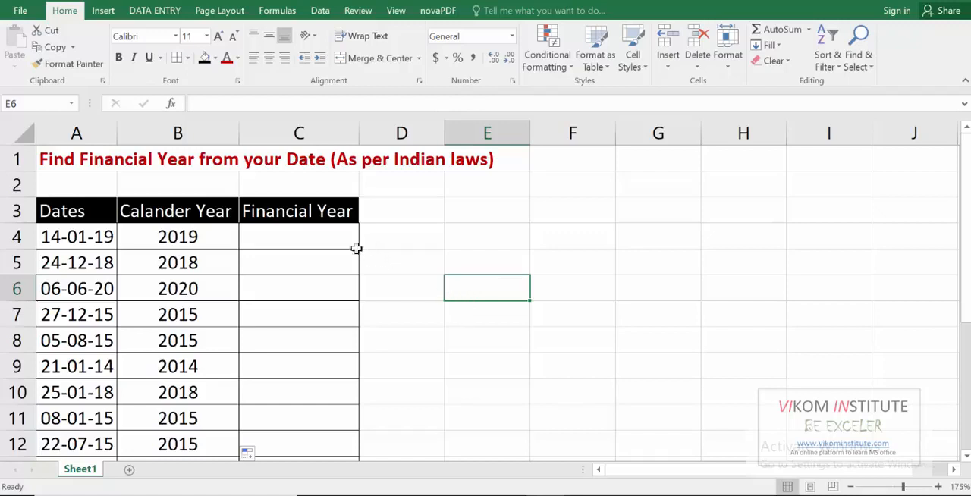
Enter the note Apr-Mar in cell E4, beside the table, as the financial year's month range.
click(323, 241)
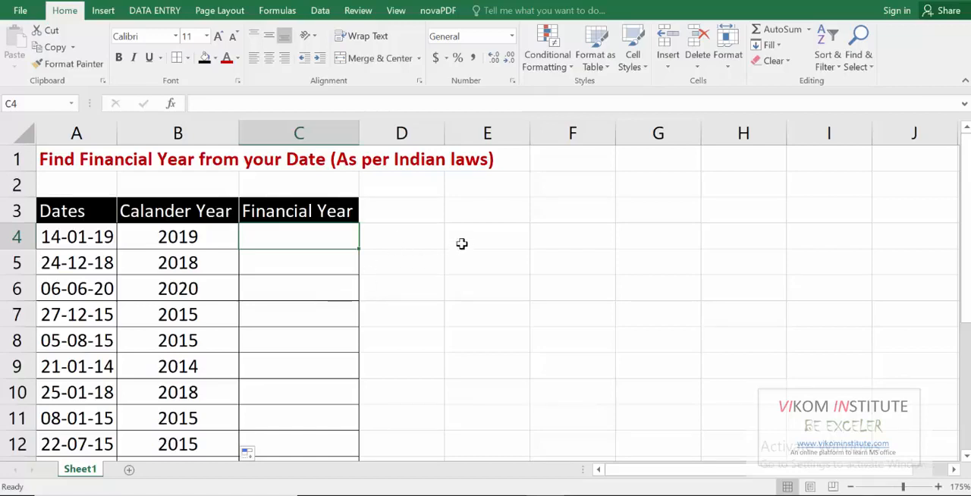
click(461, 244)
text(Apr-)
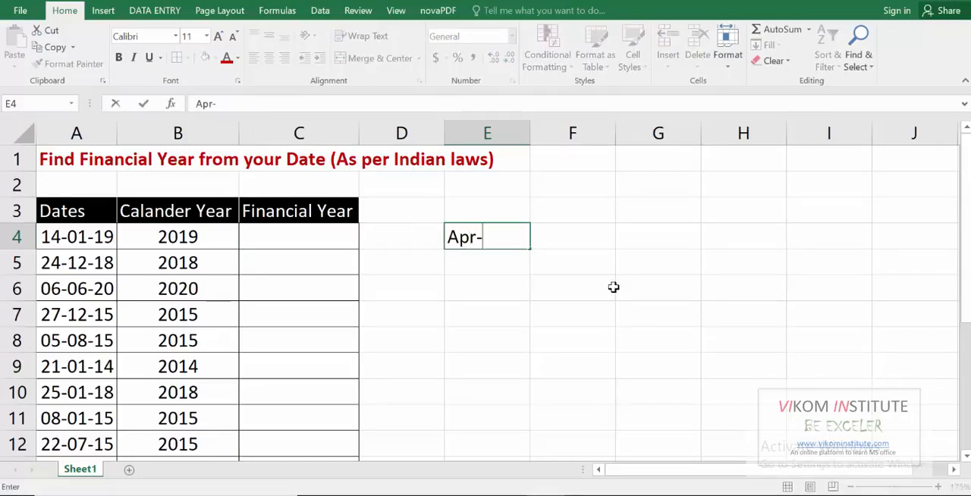
text(M)
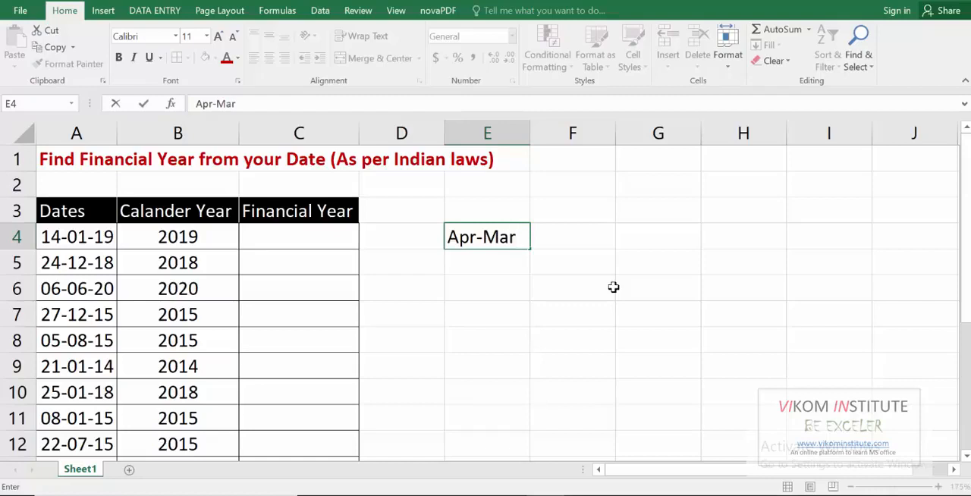
text(ar)
key(Return)
key(Up)
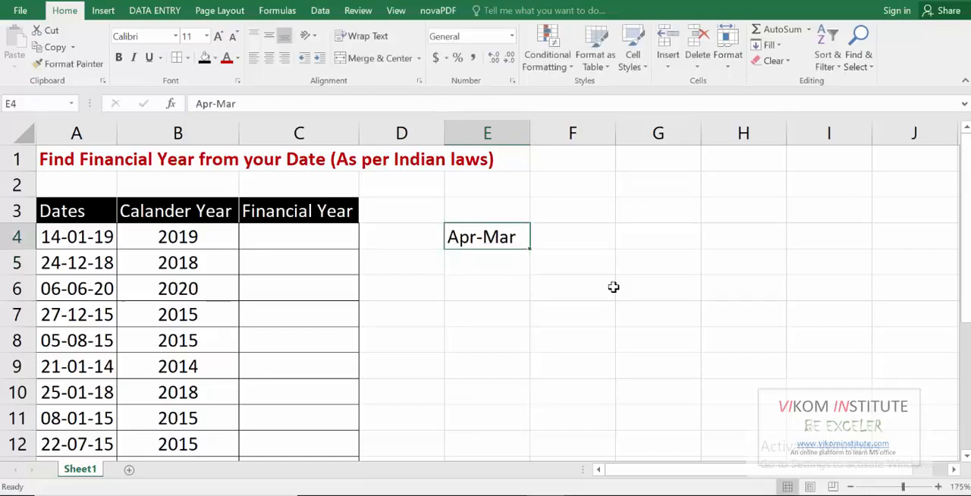
Enter 2018-19 in cell F4 as the expected financial year for the date in A4.
key(Left)
key(Left)
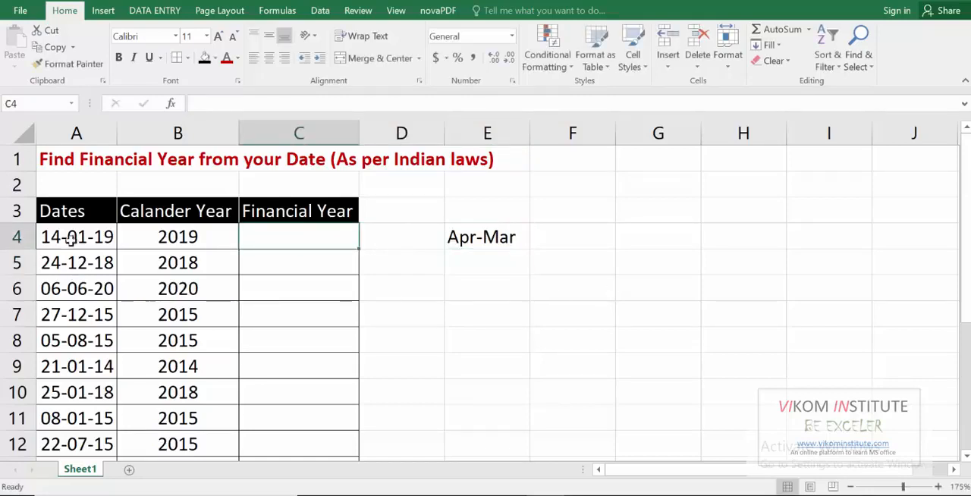
click(70, 238)
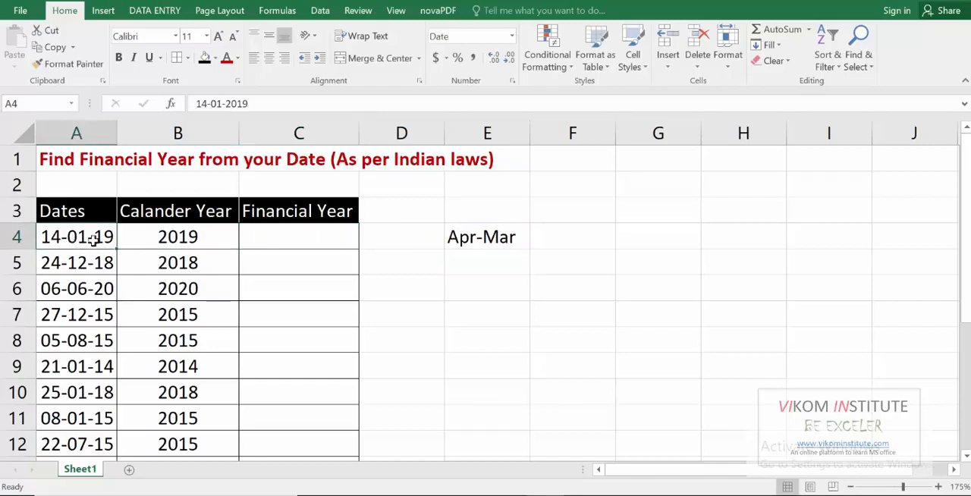
click(577, 229)
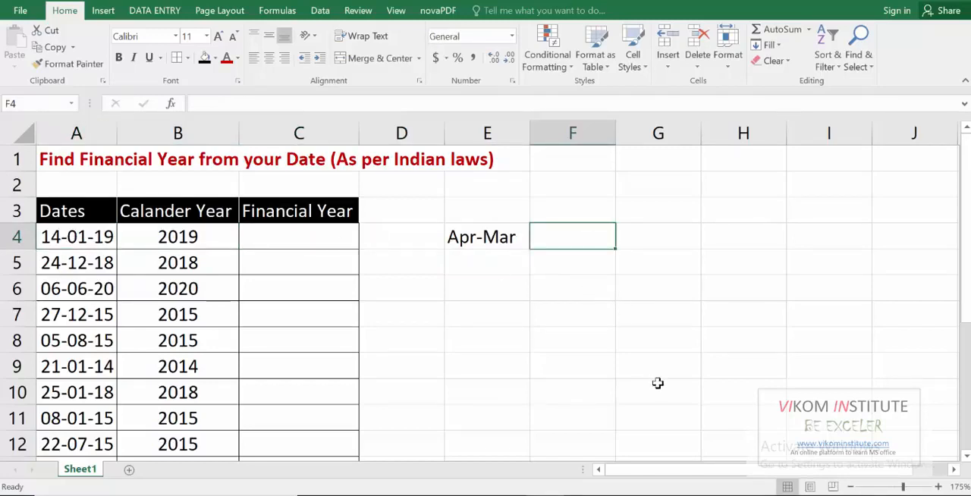
text(2018-19)
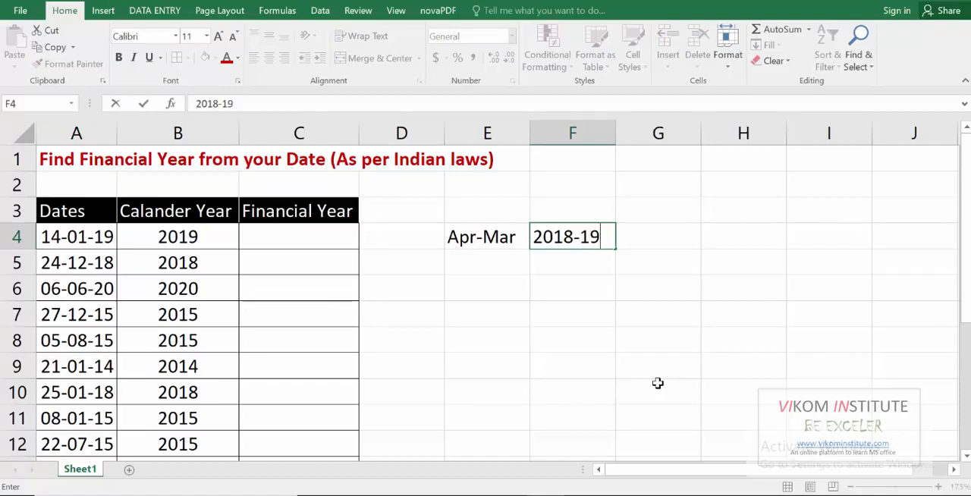
key(Return)
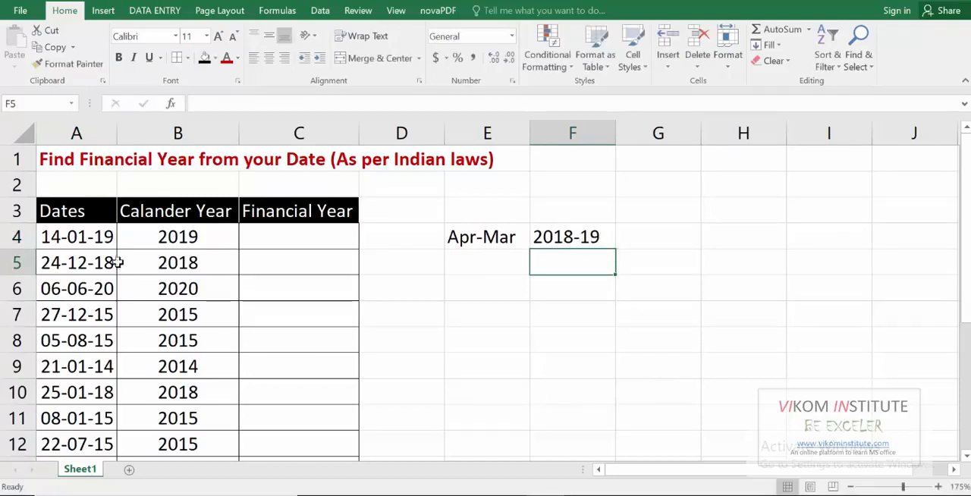
click(86, 239)
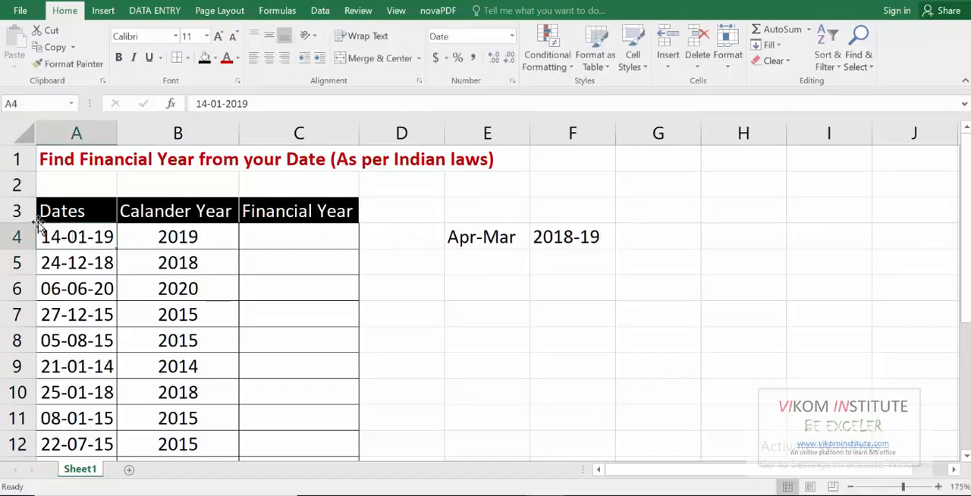
click(486, 231)
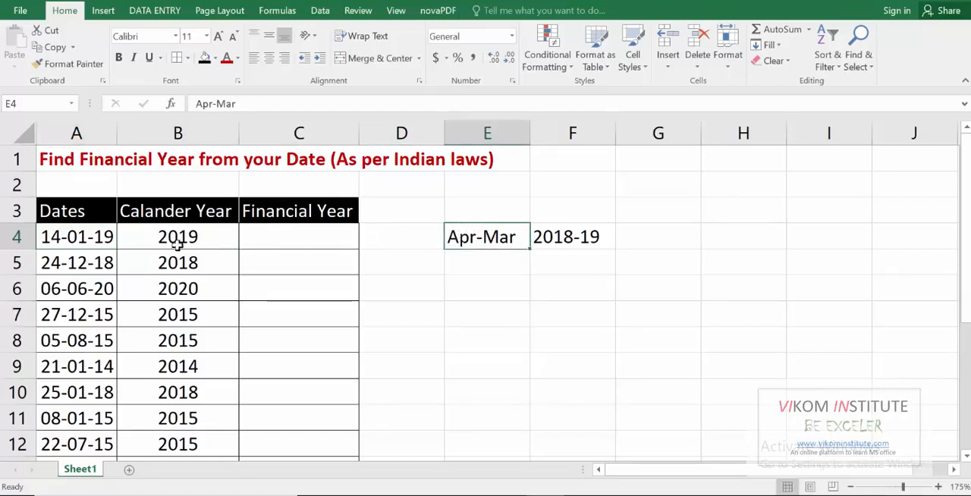
click(567, 236)
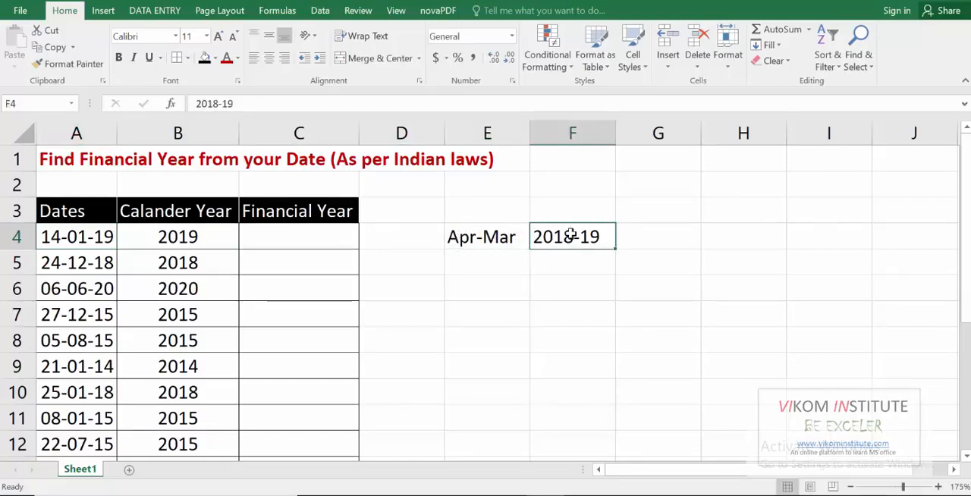
Enter the expected financial years 2018-19 in F5 and 2020-21 in F6 for the dates in A5 and A6.
click(67, 259)
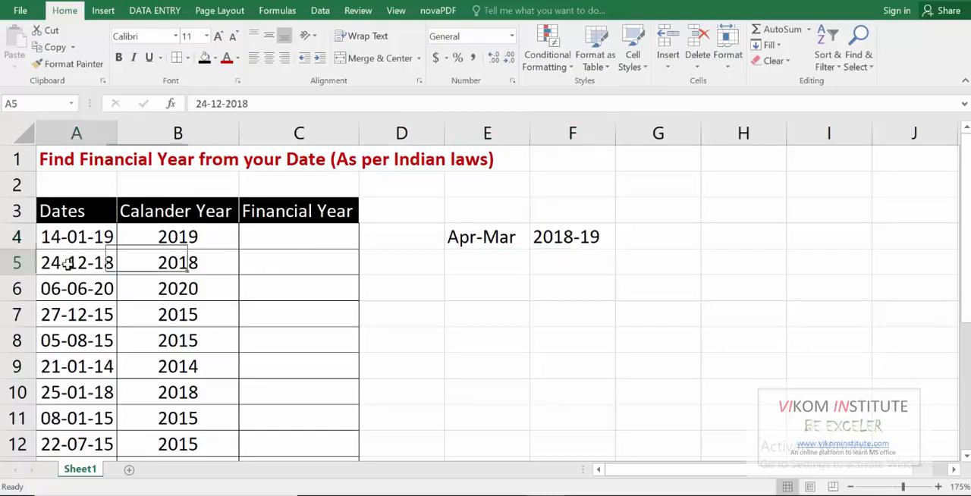
click(560, 264)
text(2018-)
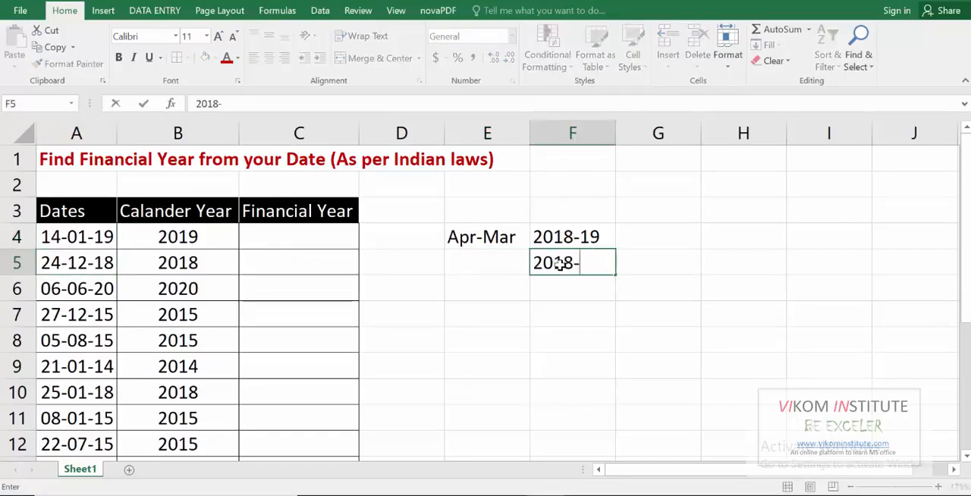
text(19)
key(Return)
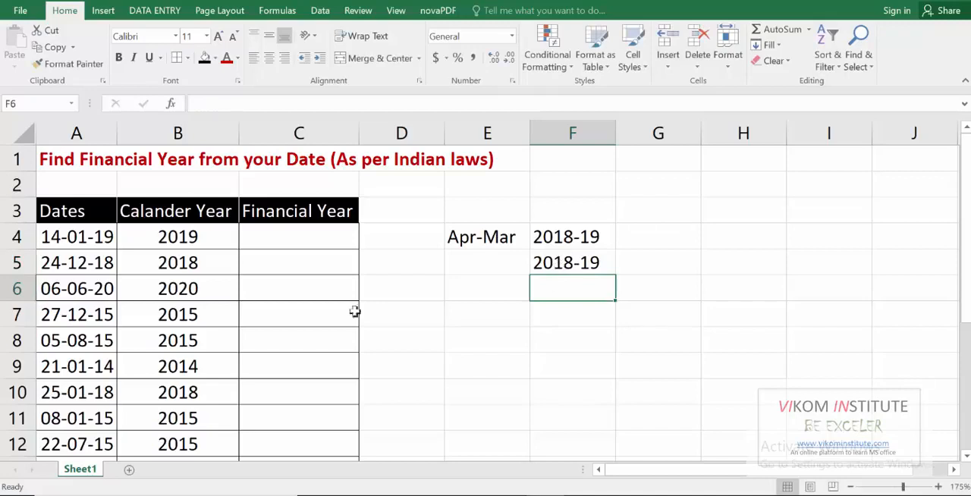
click(89, 295)
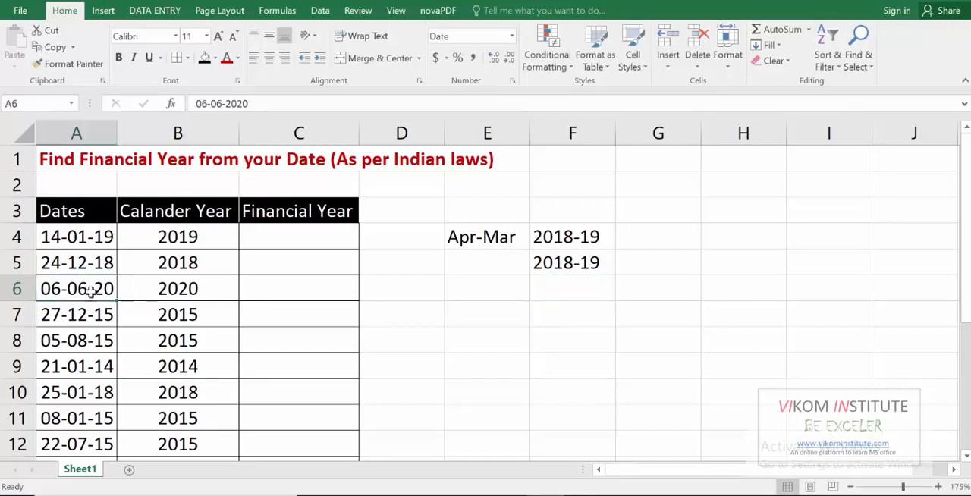
click(571, 290)
text(2020-21)
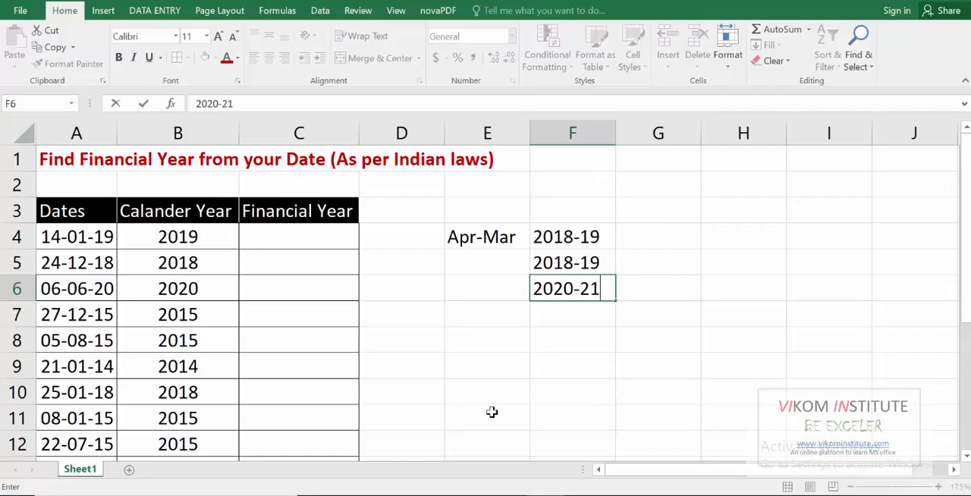
key(Return)
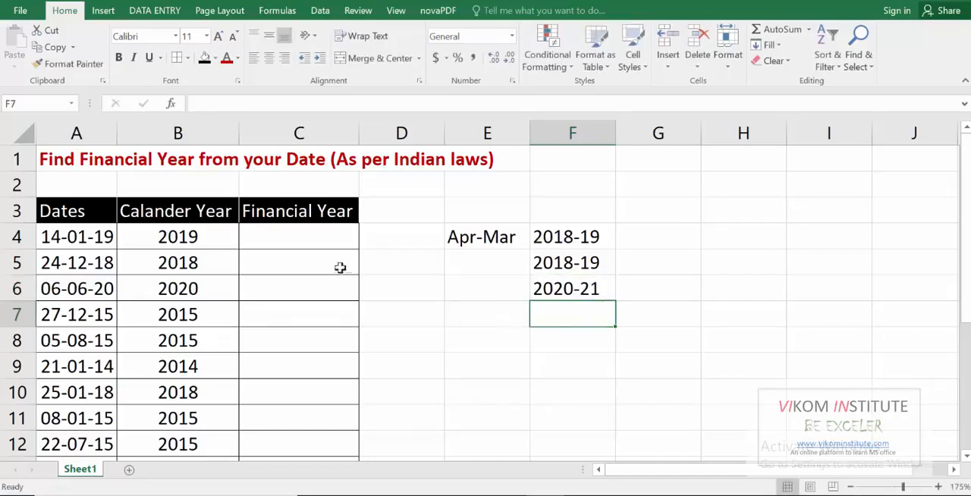
Begin the Financial Year formula in cell C4 with =YEAR(A4), referring to the date in column A.
click(303, 243)
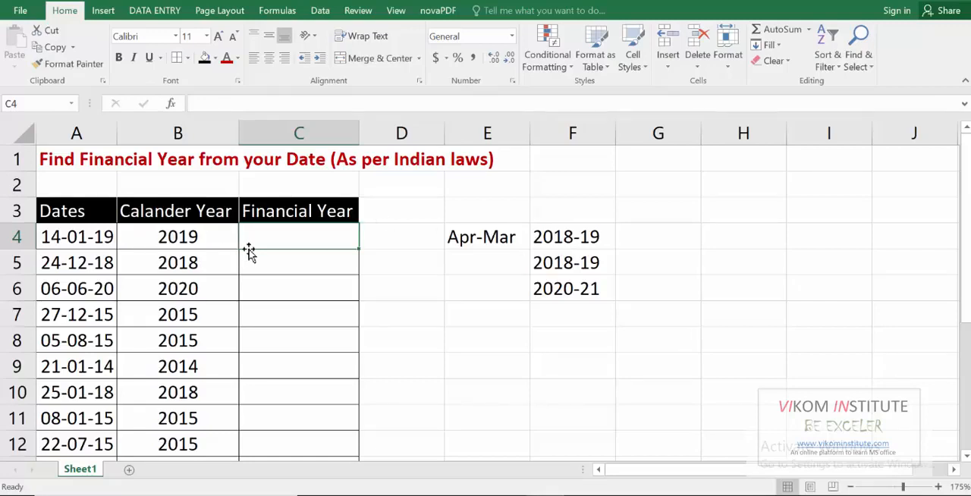
text(=y)
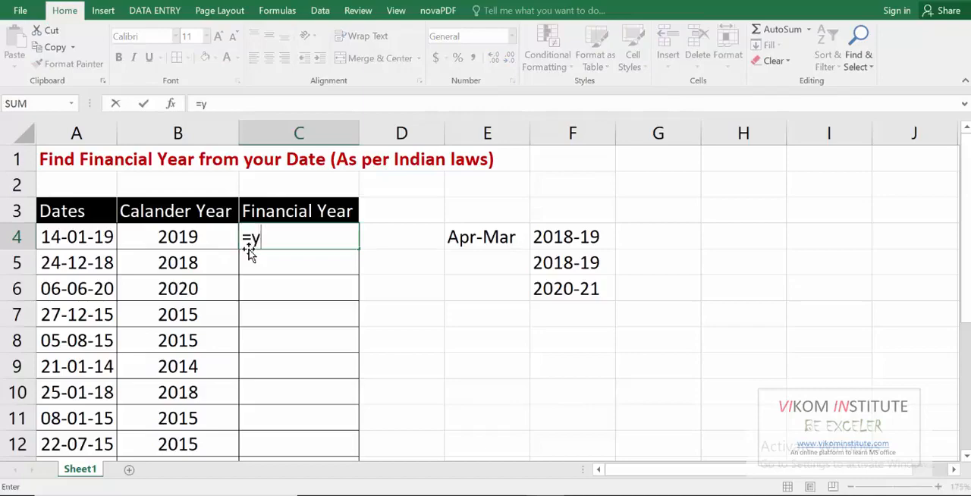
text(ea)
key(Tab)
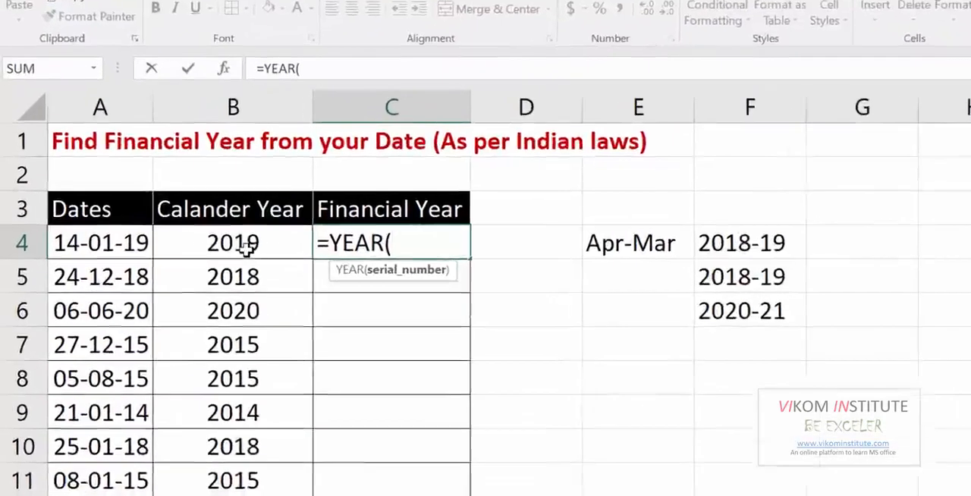
click(203, 241)
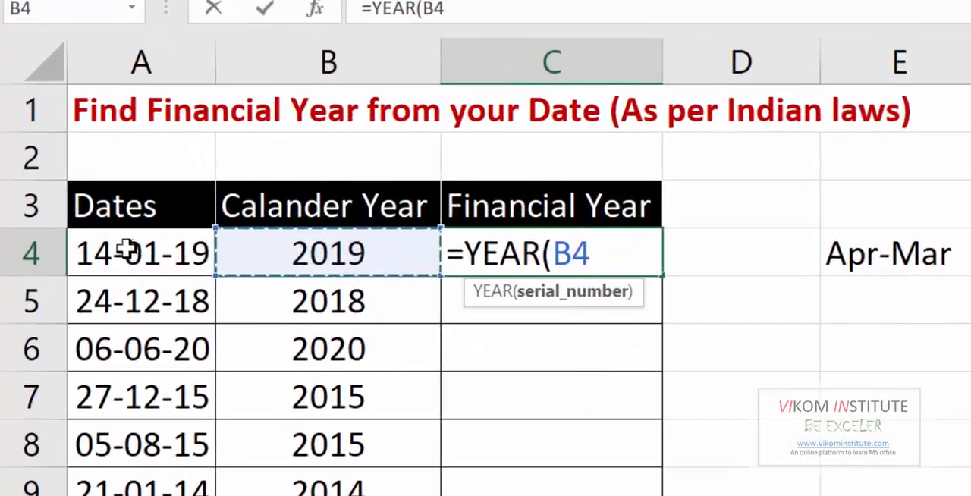
click(128, 250)
text())
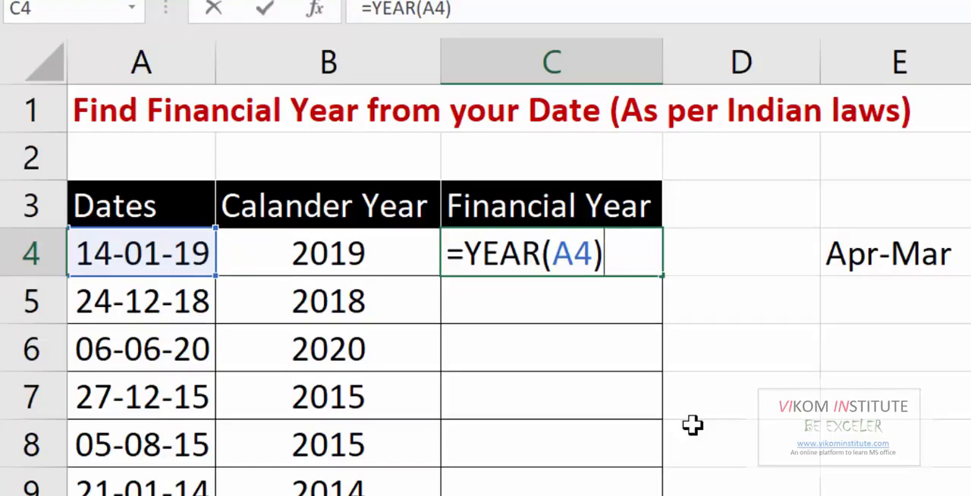
Extend the C4 formula to subtract the parenthesised condition (MONTH(A4)<=3) from the year.
text(-month)
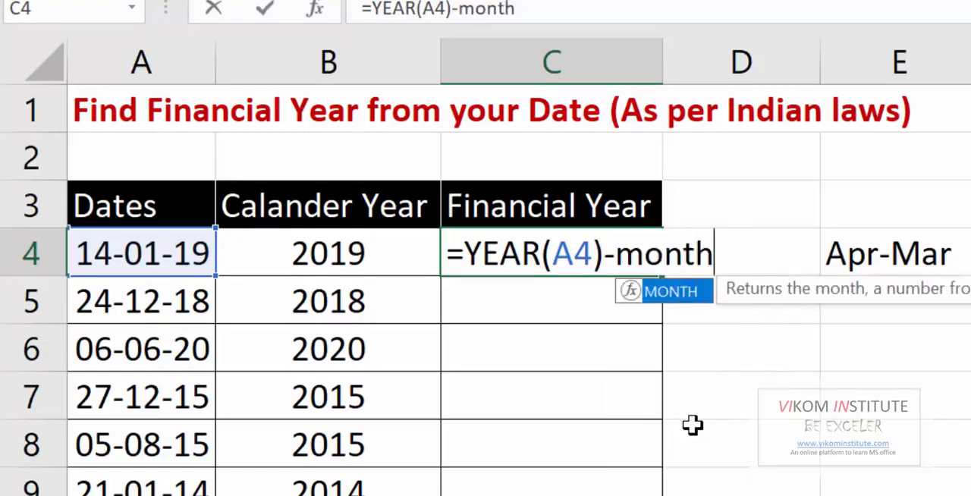
key(Tab)
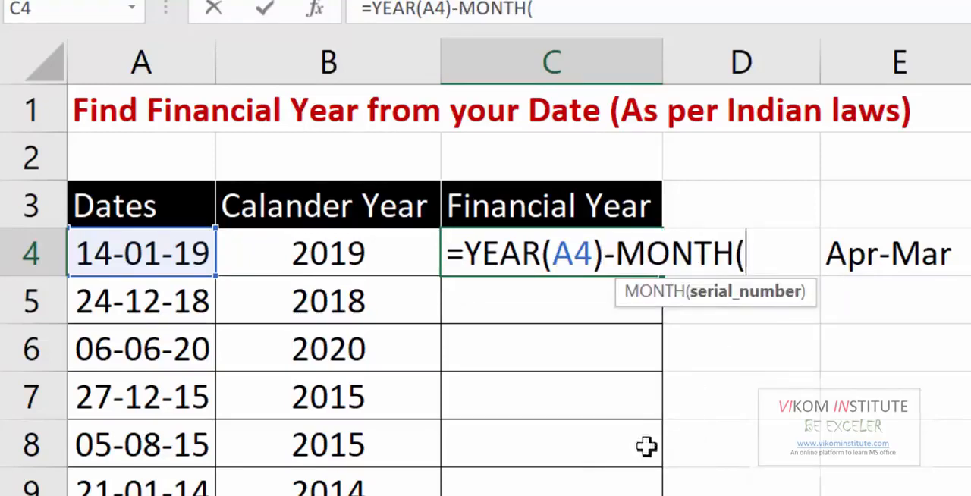
click(182, 256)
text()<)
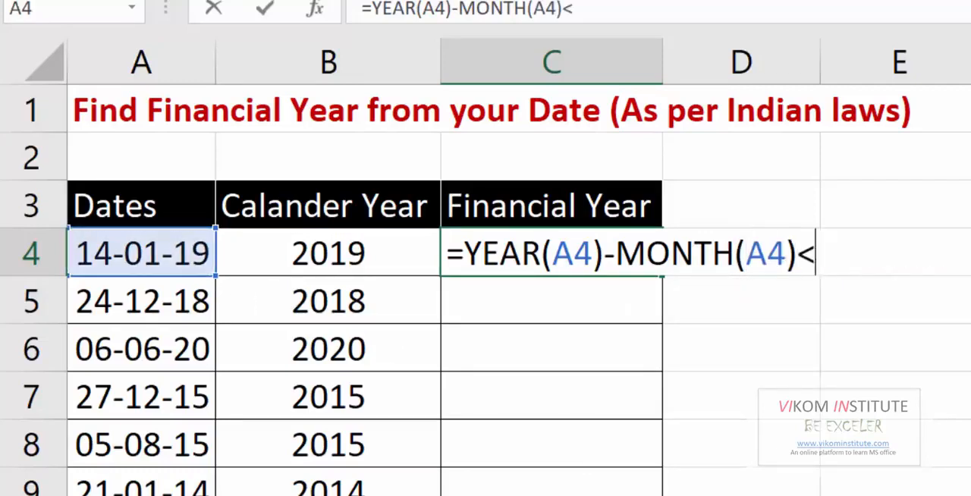
text(=3)
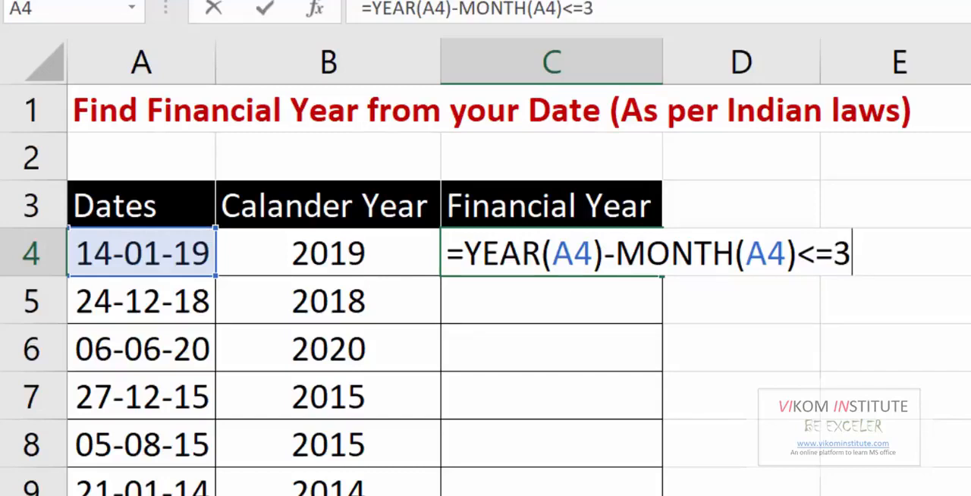
text())
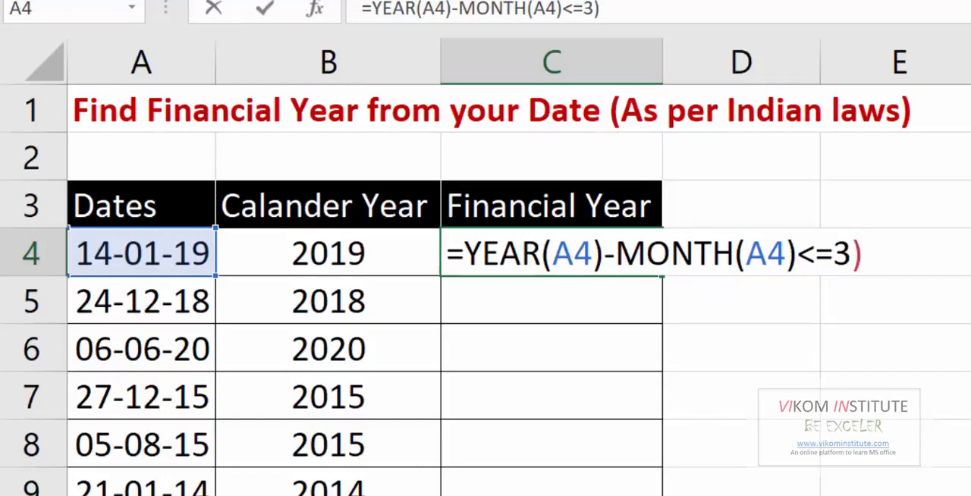
click(617, 247)
text(()
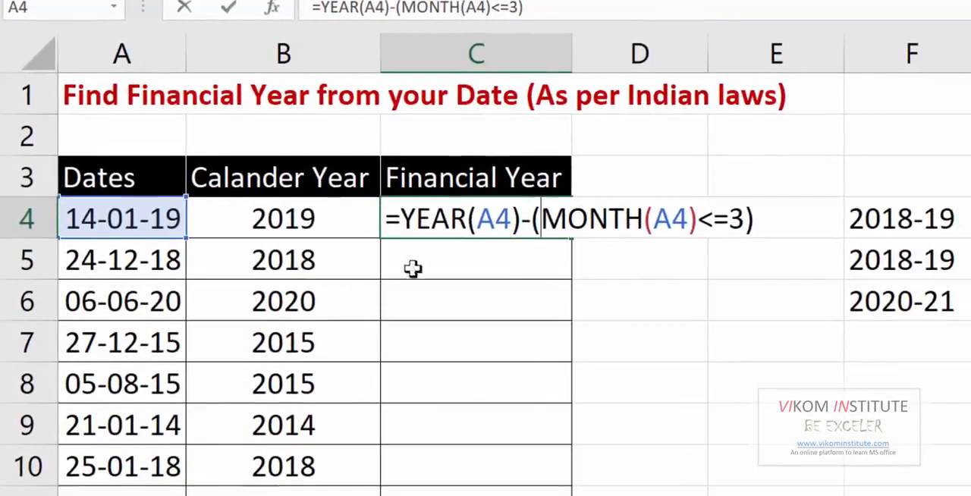
Append &"-"&YEAR(A4) to the C4 formula to join a hyphen and the second year.
drag(758, 219, 408, 218)
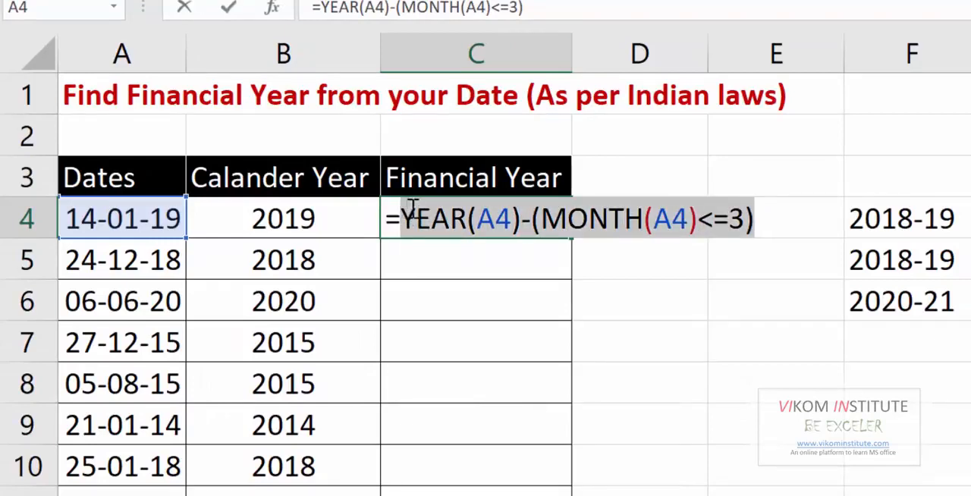
click(778, 218)
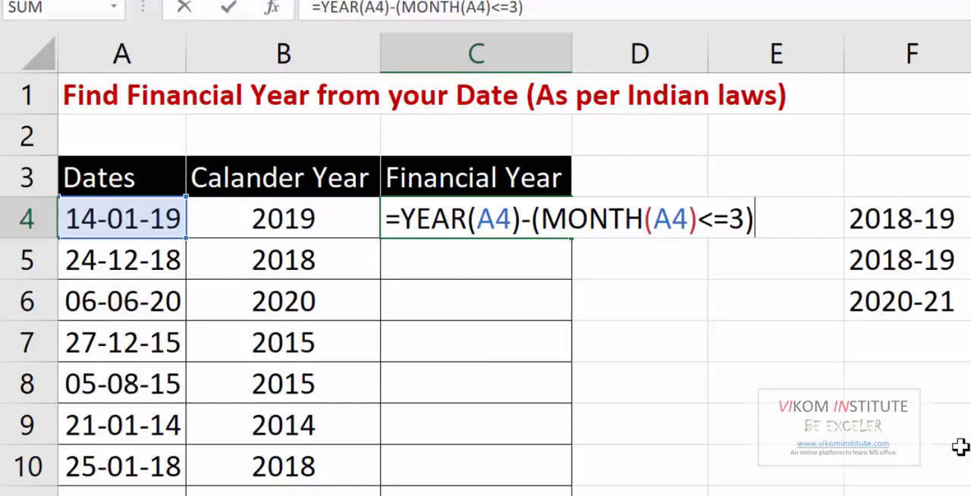
text(&)
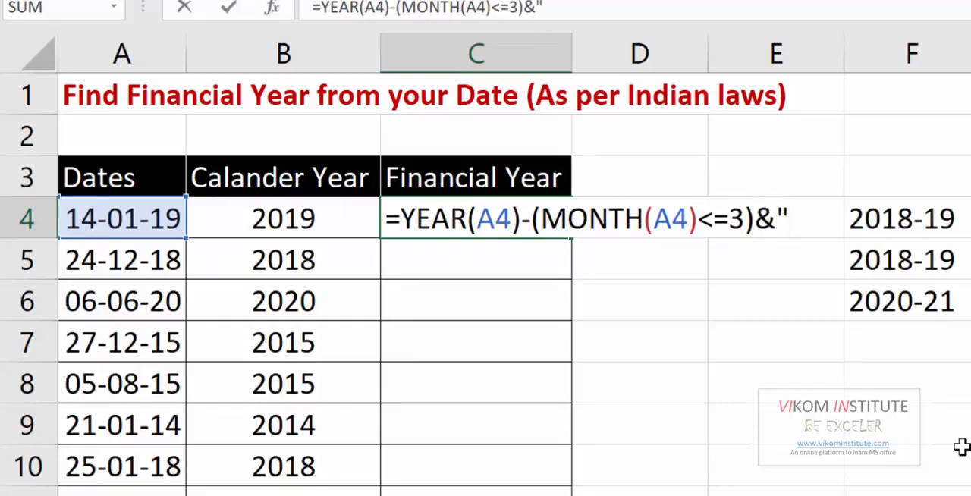
text("-"&)
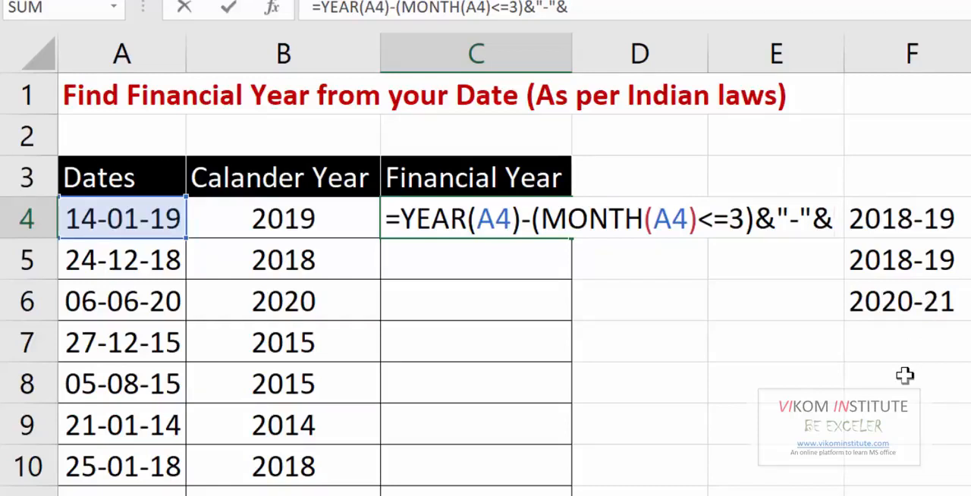
text(ye)
key(Tab)
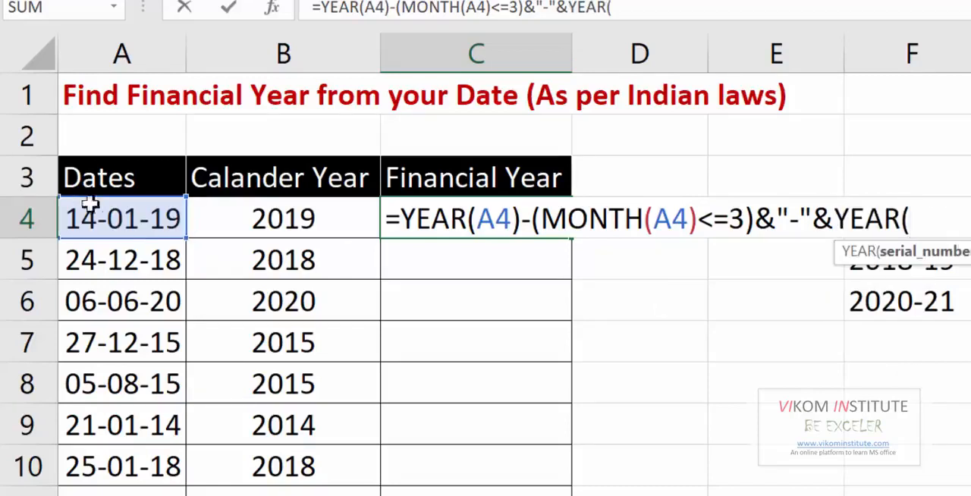
click(91, 205)
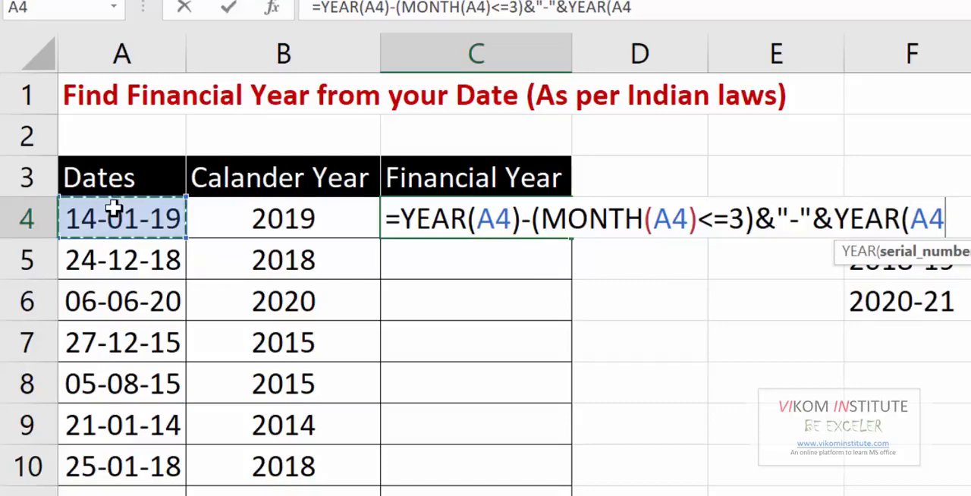
text()-)
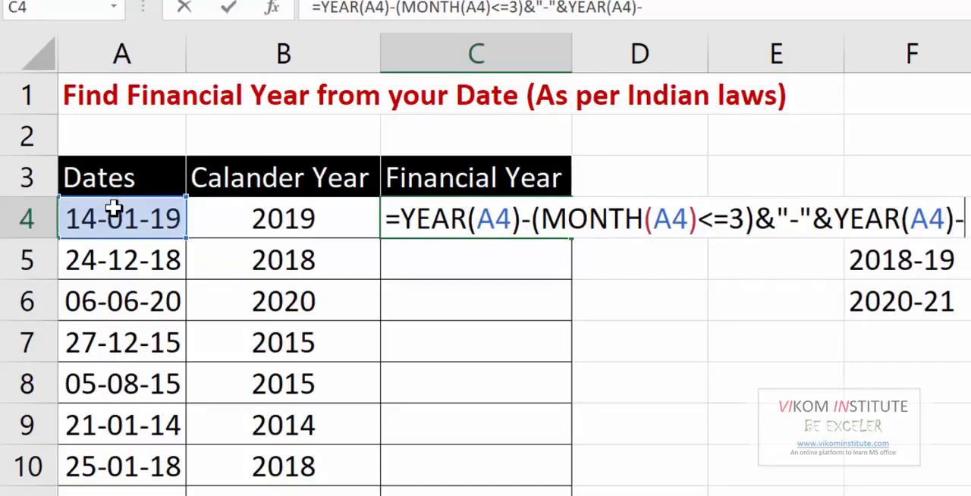
text(+mon)
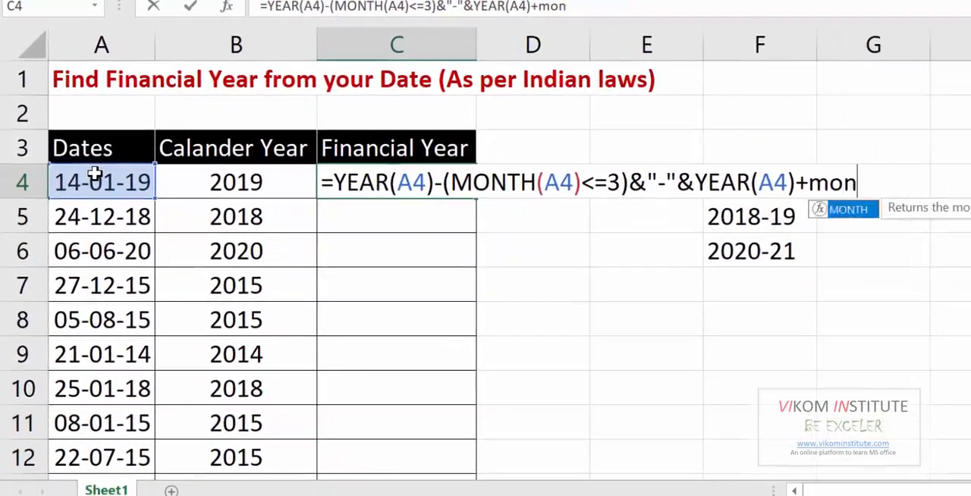
Add the parenthesised condition +(MONTH(A4)>3) to the second year in the C4 formula.
key(Tab)
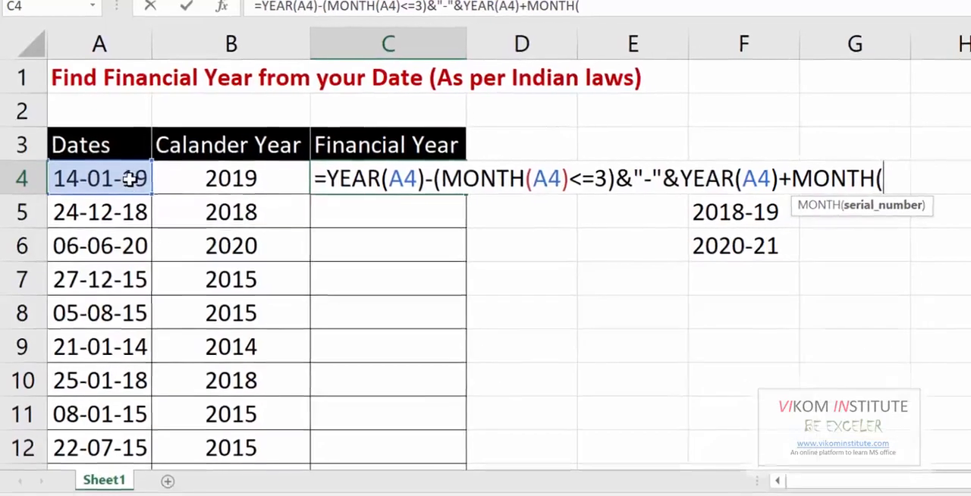
click(126, 174)
text()>)
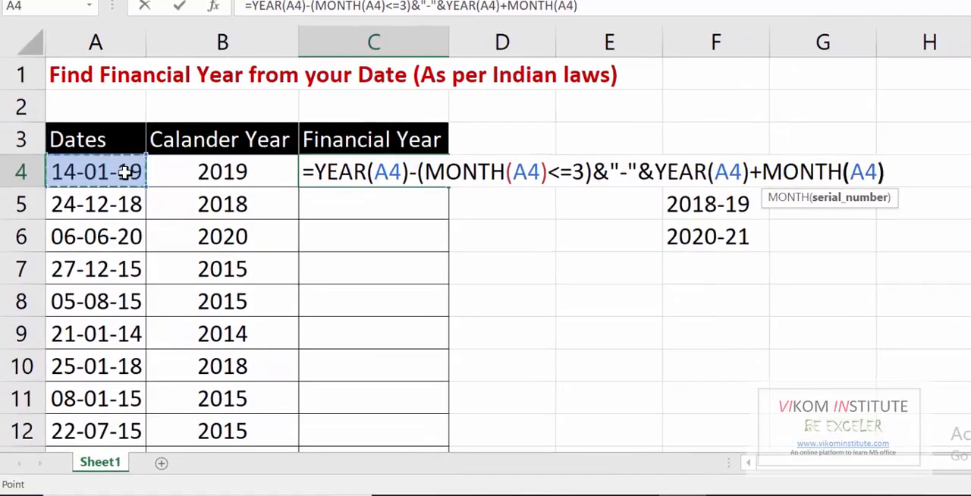
text(3)
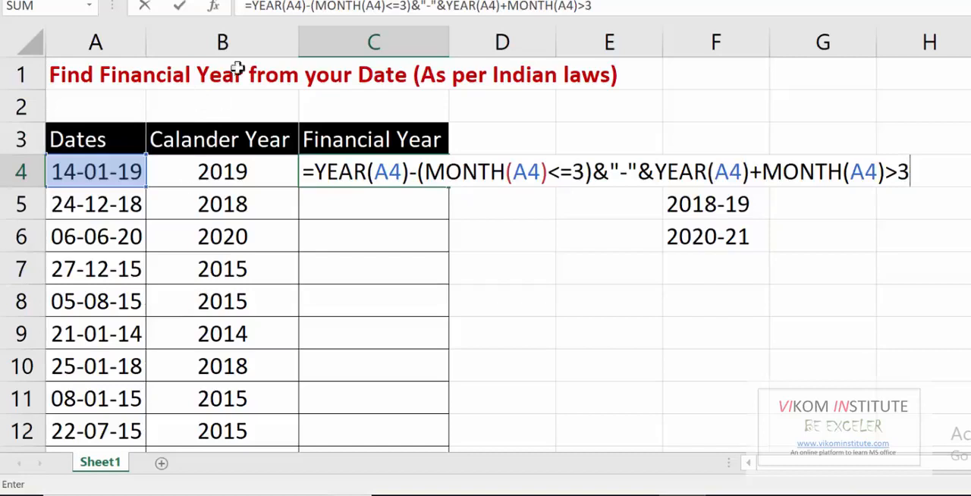
click(761, 168)
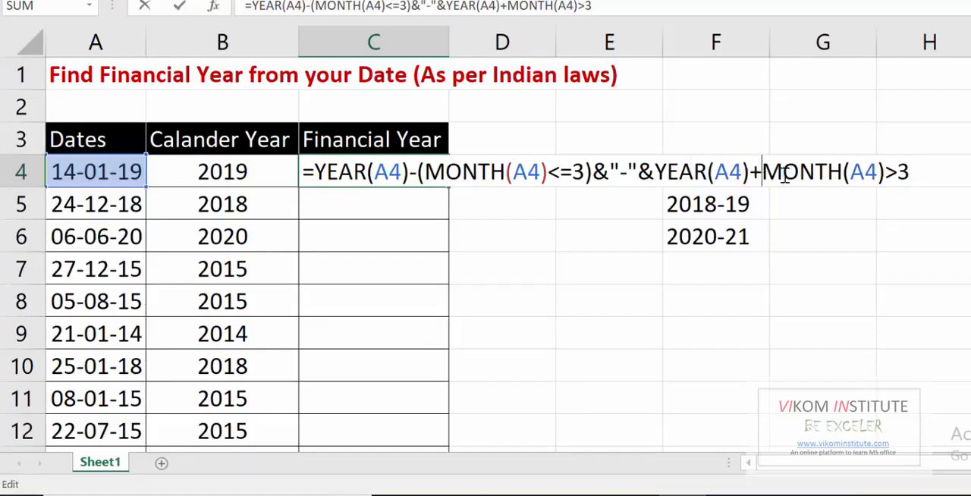
text(()
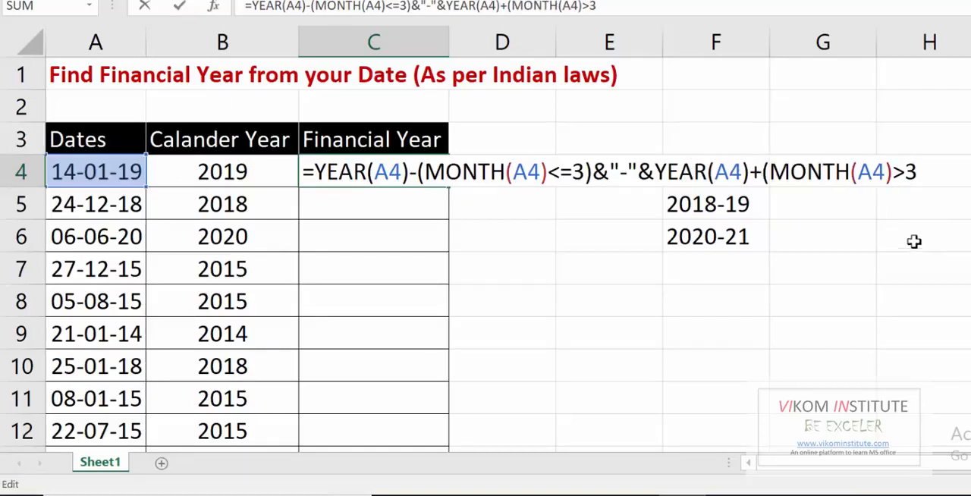
click(947, 178)
text())
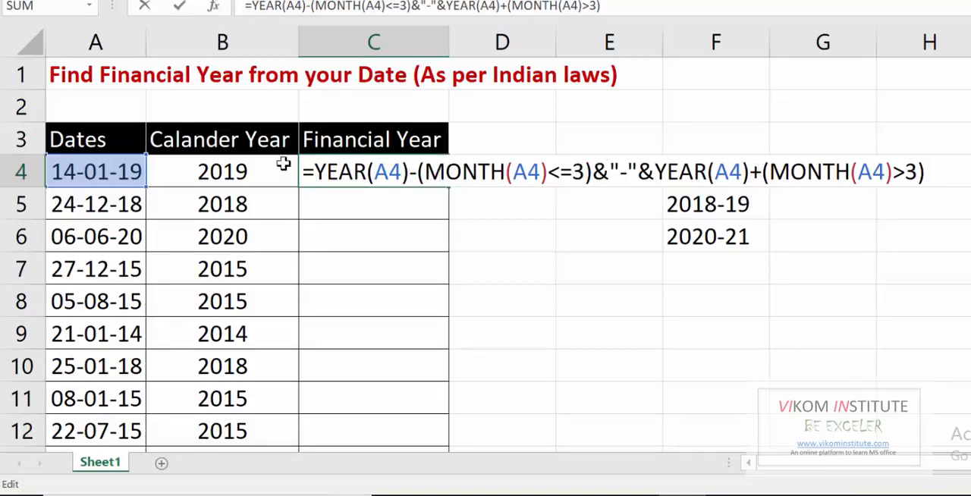
Review both year parts of the C4 formula, then enter it and fill it down the Financial Year column.
drag(313, 170, 587, 167)
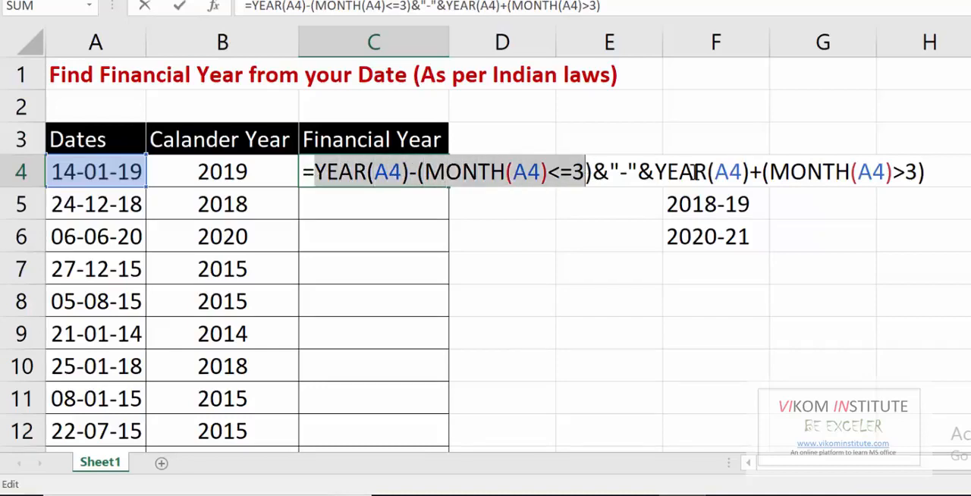
drag(653, 170, 925, 172)
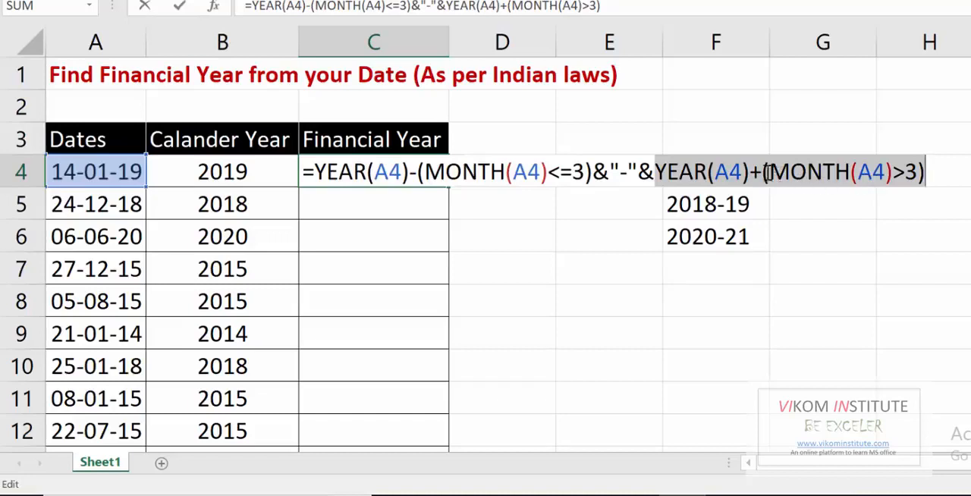
drag(763, 168, 958, 178)
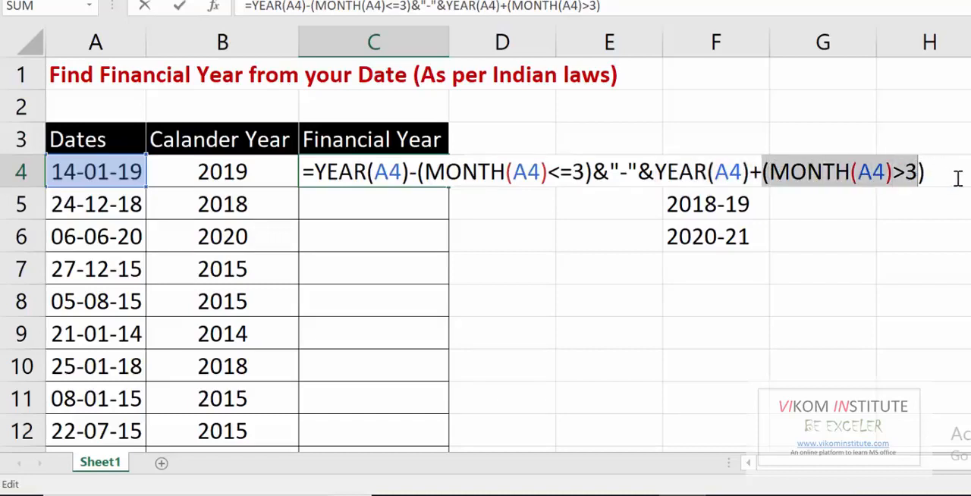
click(957, 178)
key(Return)
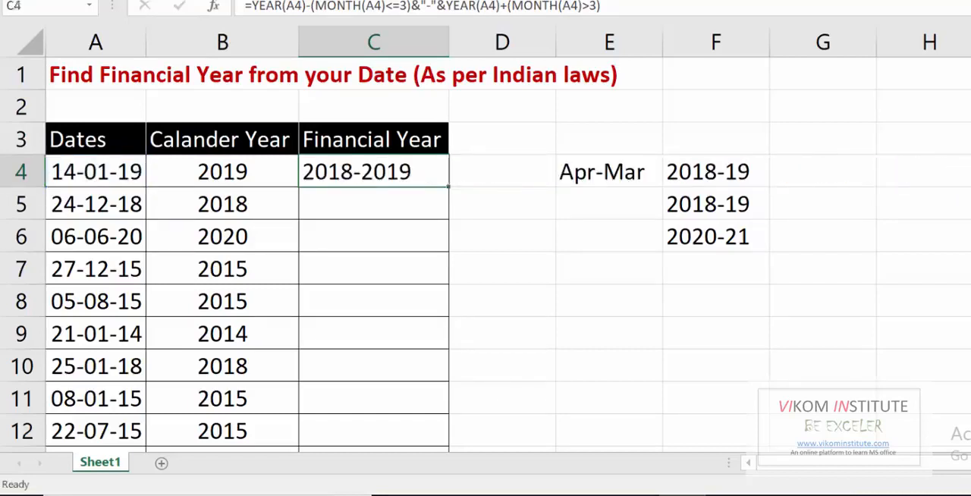
click(367, 170)
double_click(450, 188)
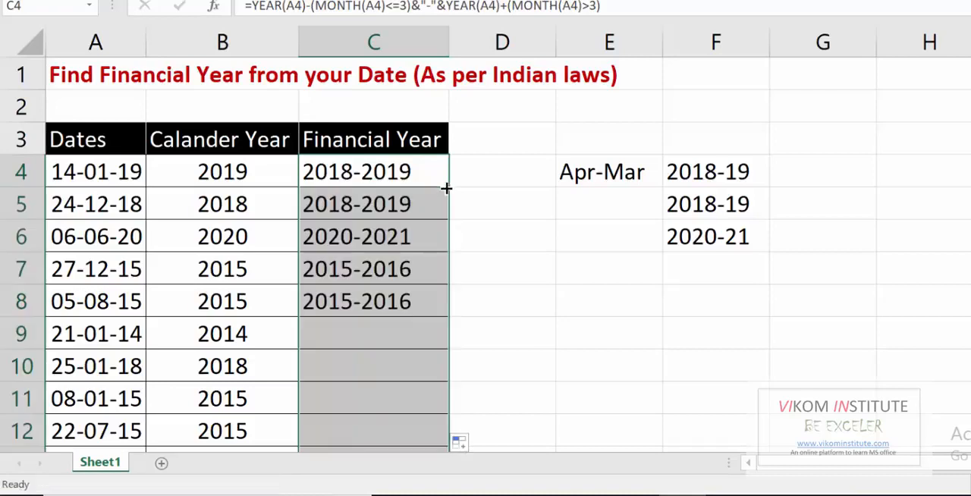
Wrap the second year expression of the C4 formula, YEAR(A4)+(MONTH(A4)>3), in LEFT with 2 characters.
click(371, 178)
click(745, 163)
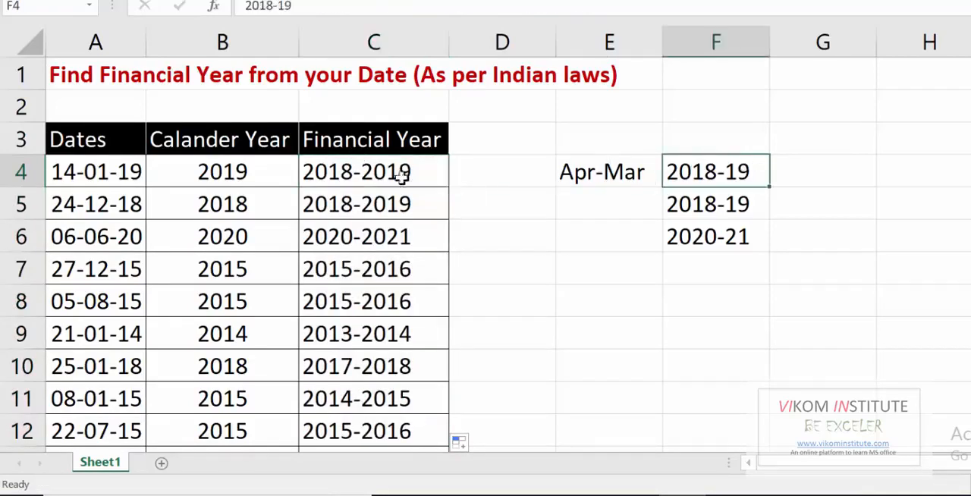
double_click(384, 170)
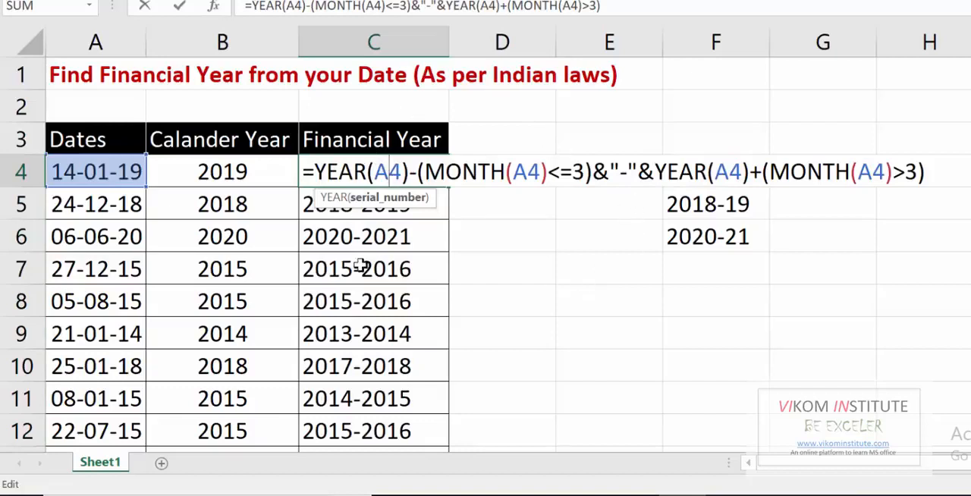
click(652, 173)
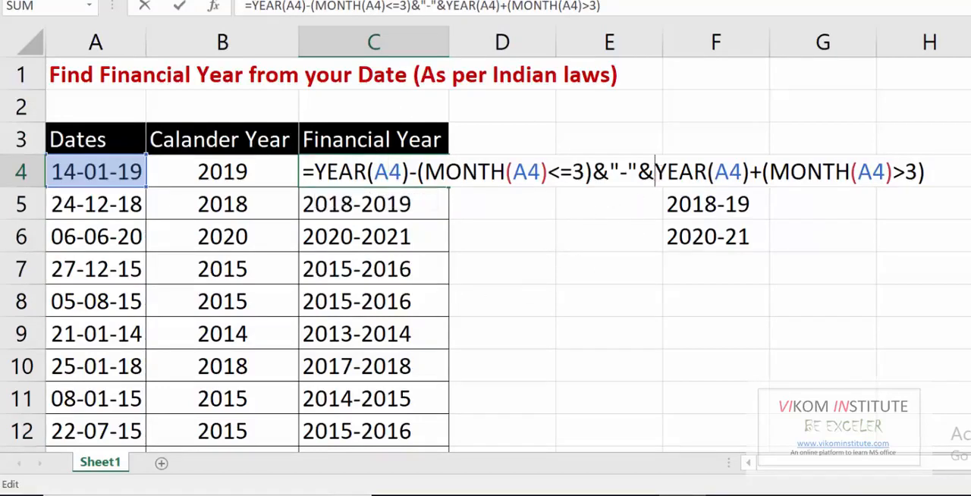
text(lef)
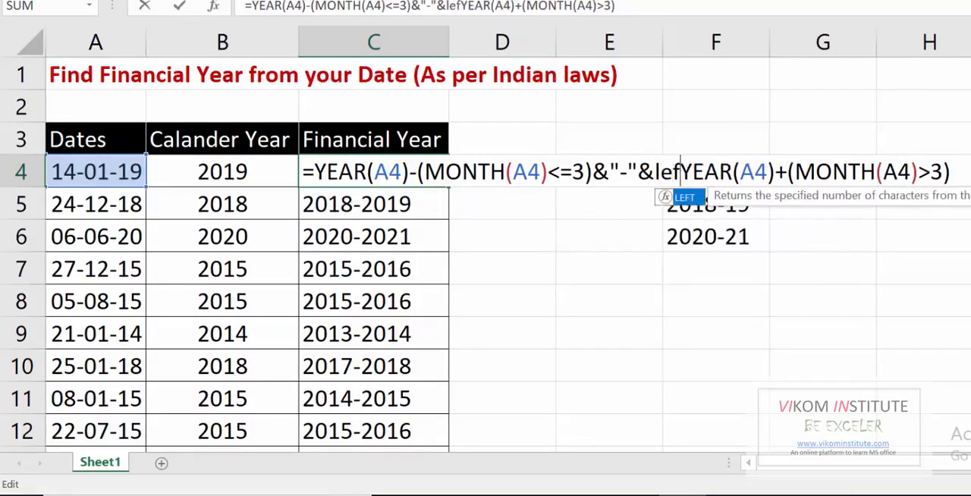
key(Tab)
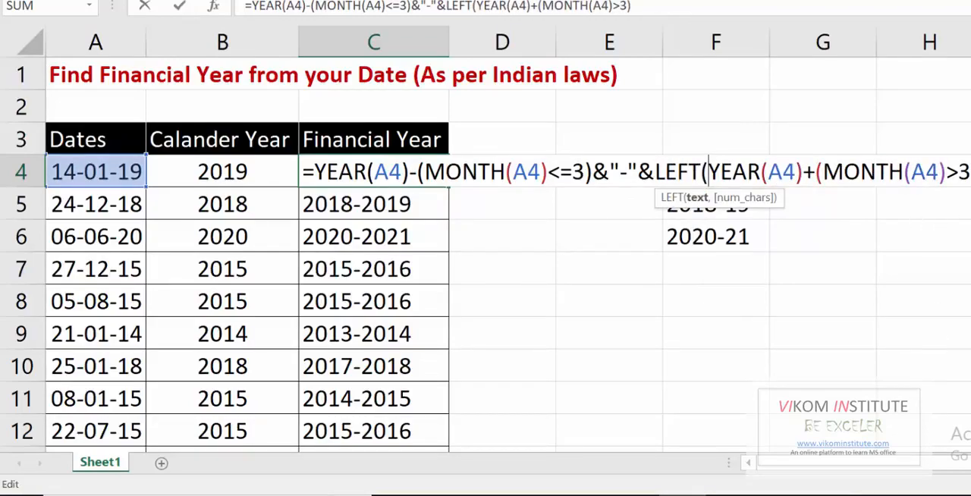
click(936, 197)
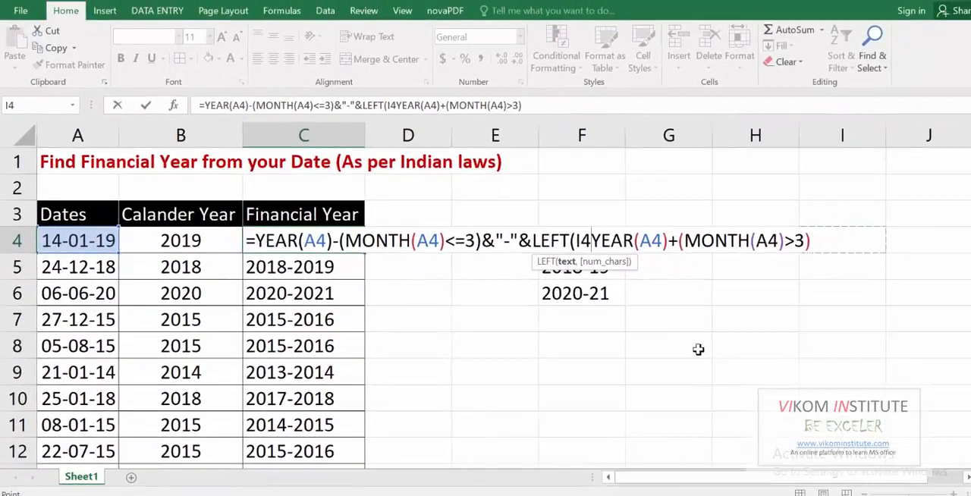
key(BackSpace)
key(BackSpace)
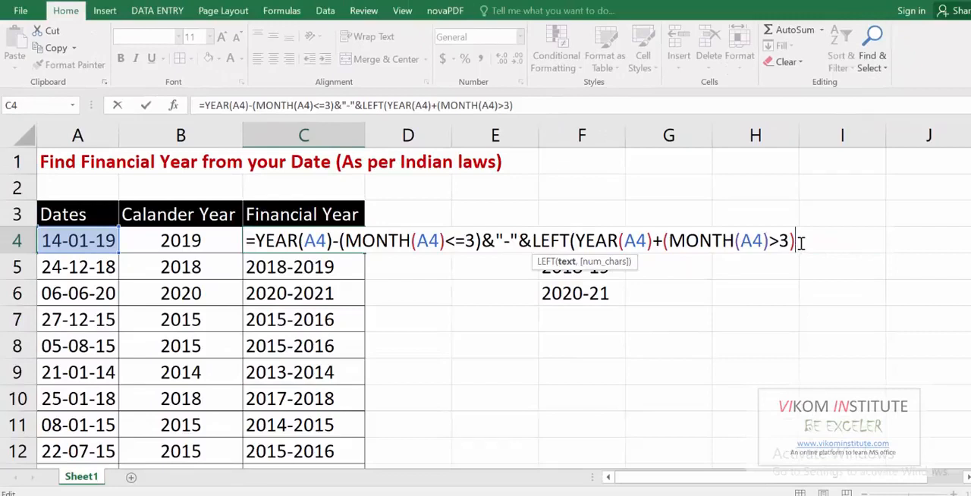
text(,2)
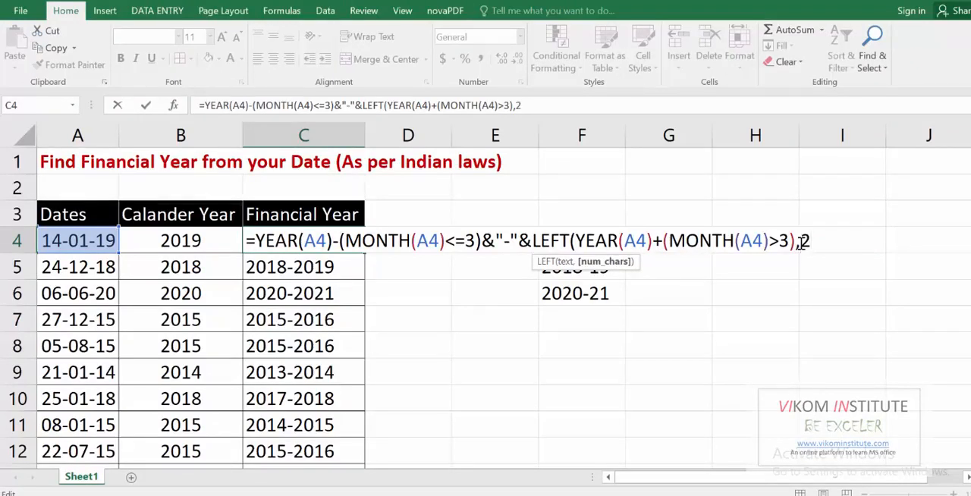
key(Return)
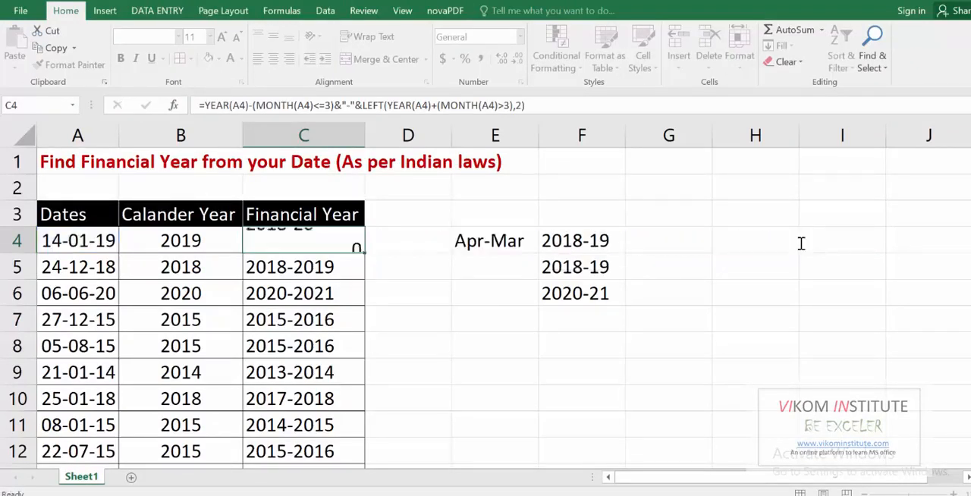
Replace LEFT with RIGHT in the C4 formula so the second year shows its last two digits, and enter it.
key(Up)
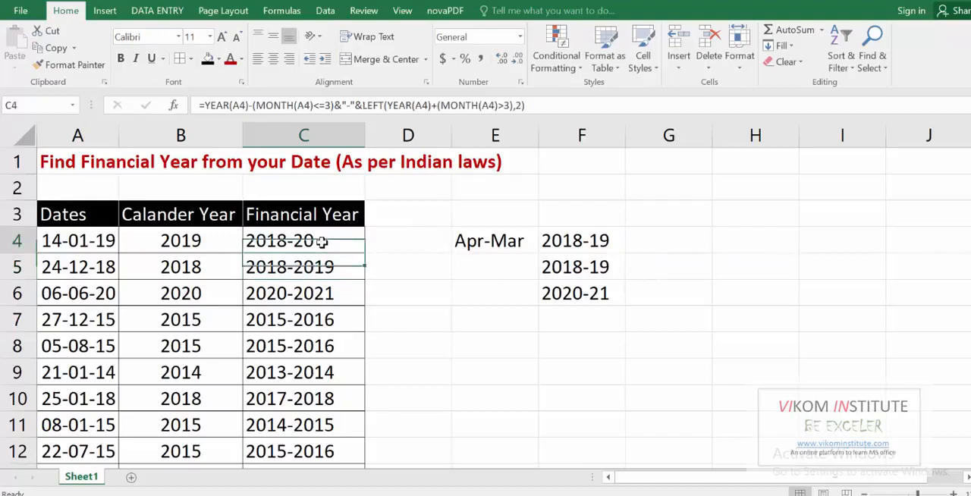
double_click(322, 241)
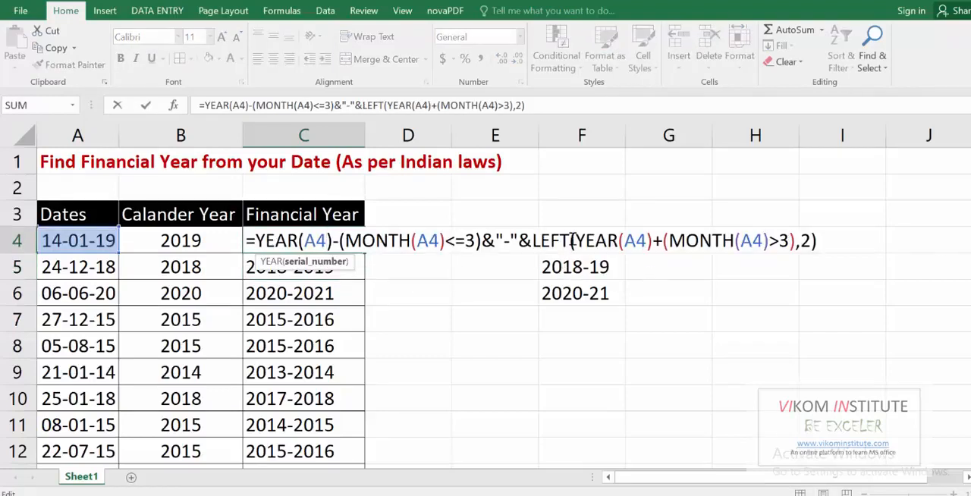
drag(567, 241, 534, 240)
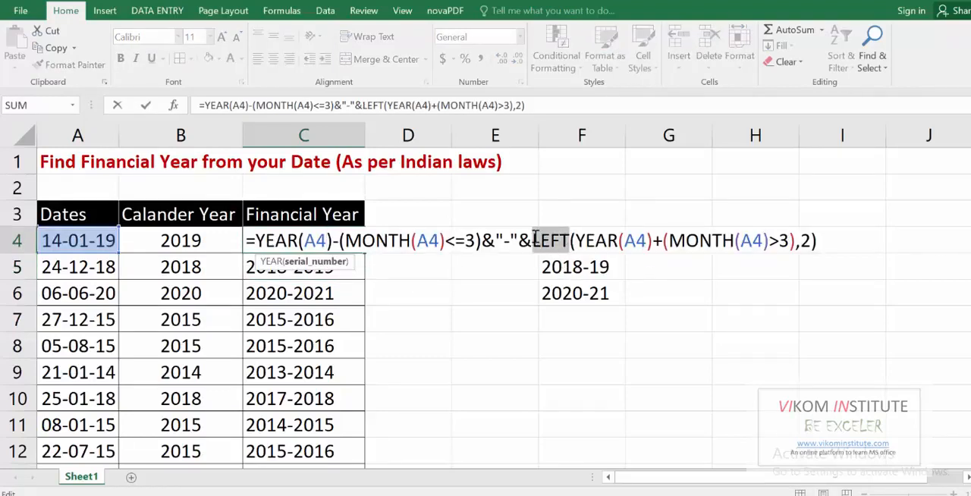
text(right)
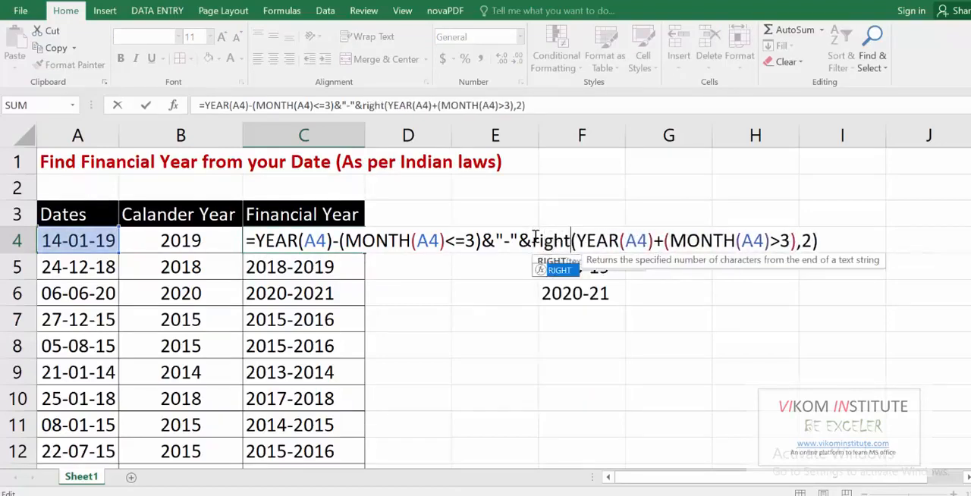
key(Tab)
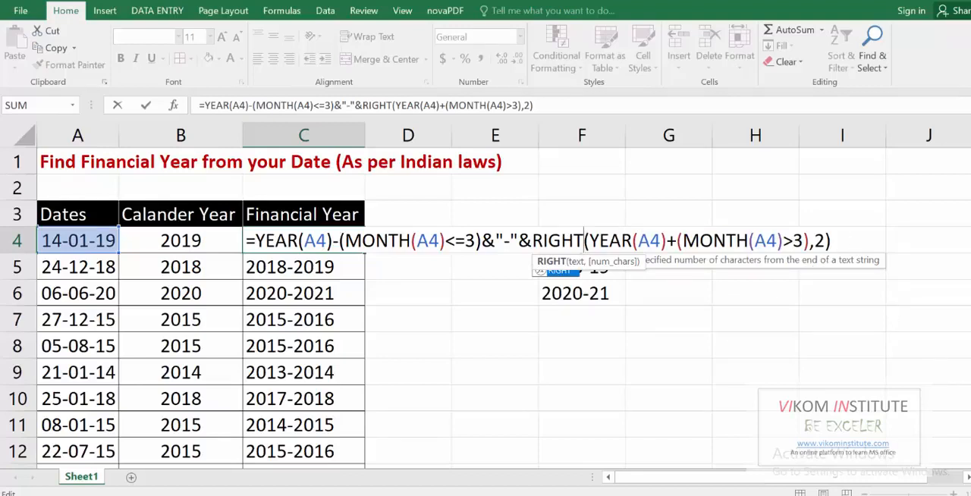
key(Return)
Fill the C4 formula down the Financial Year column and check the results against the dates and the sample years in column F.
click(359, 243)
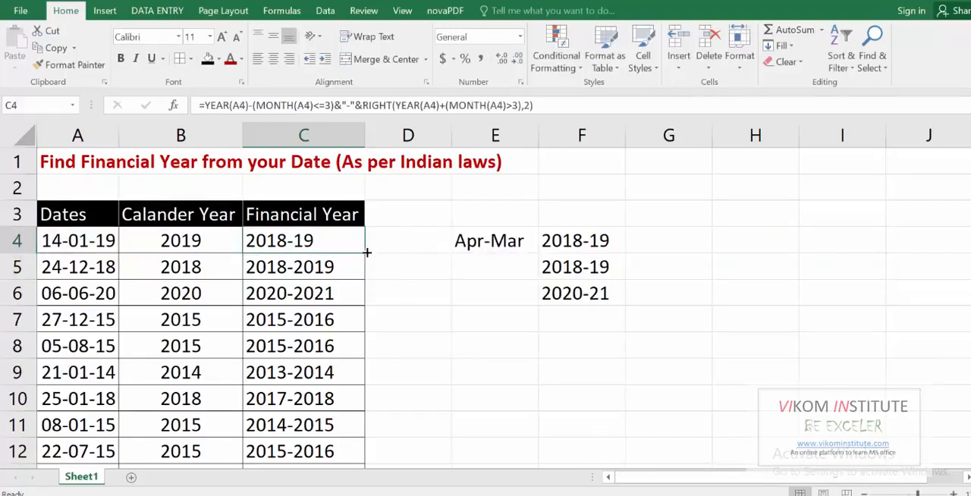
double_click(367, 252)
click(455, 371)
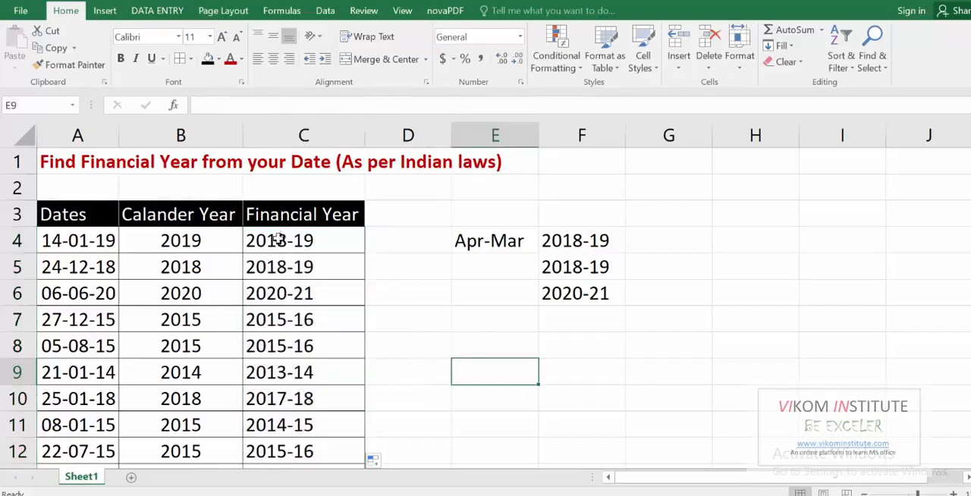
click(298, 240)
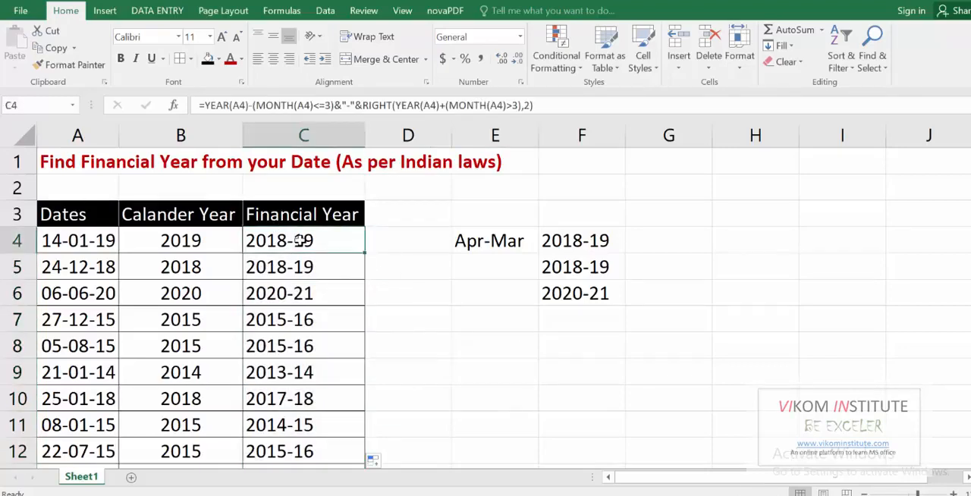
click(579, 236)
click(99, 286)
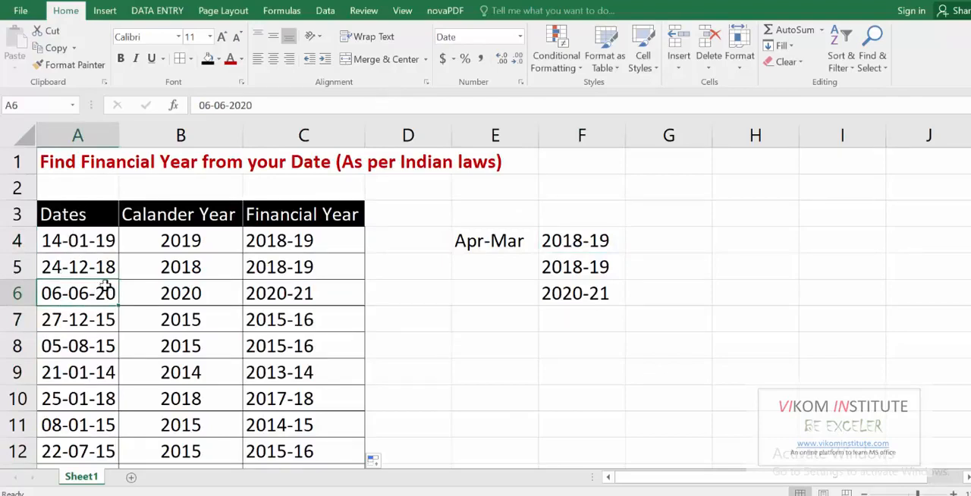
click(300, 237)
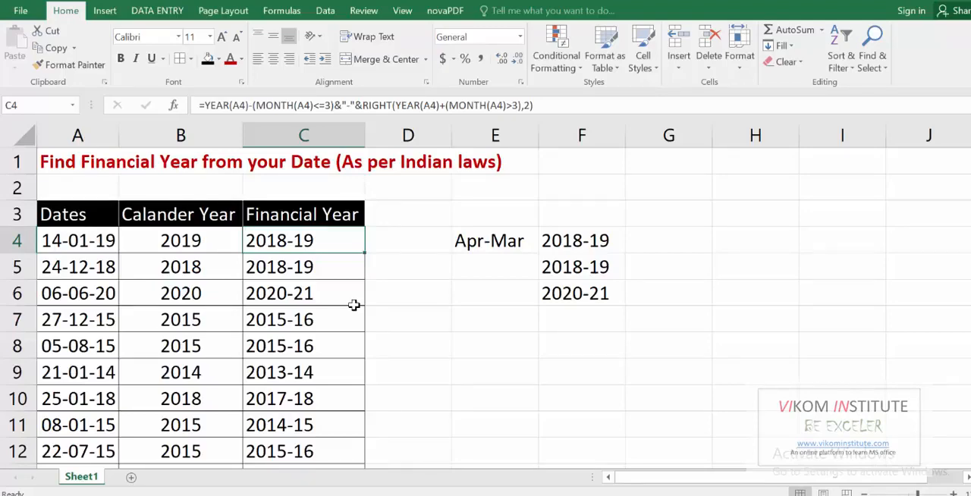
Open the Save As dialog for the workbook.
key(F12)
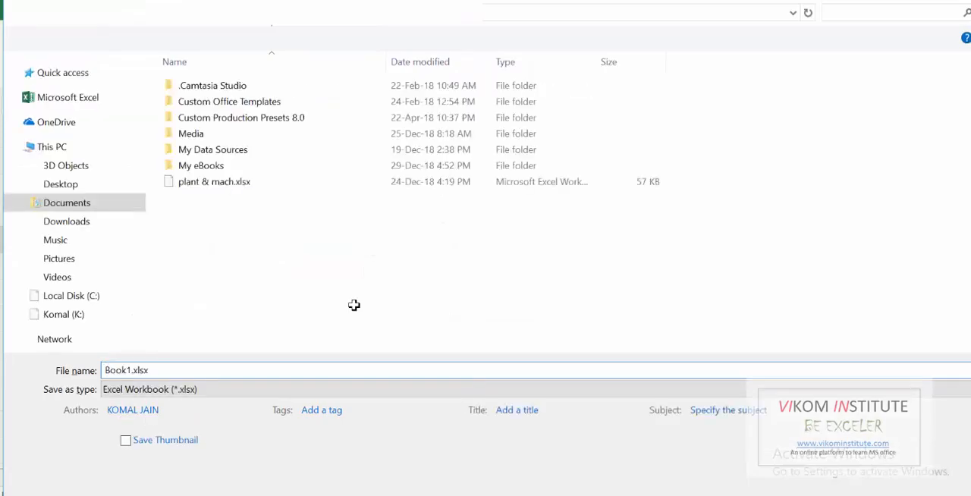